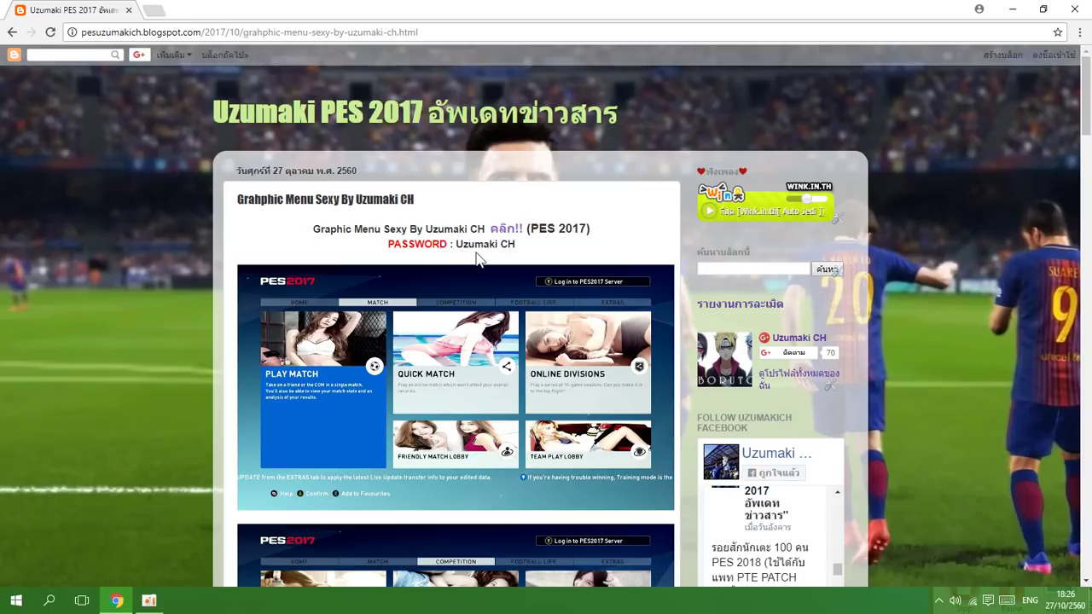
Open the blog post's PES 2017 graphic menu download link in a new tab
right_click(503, 228)
left_click(554, 237)
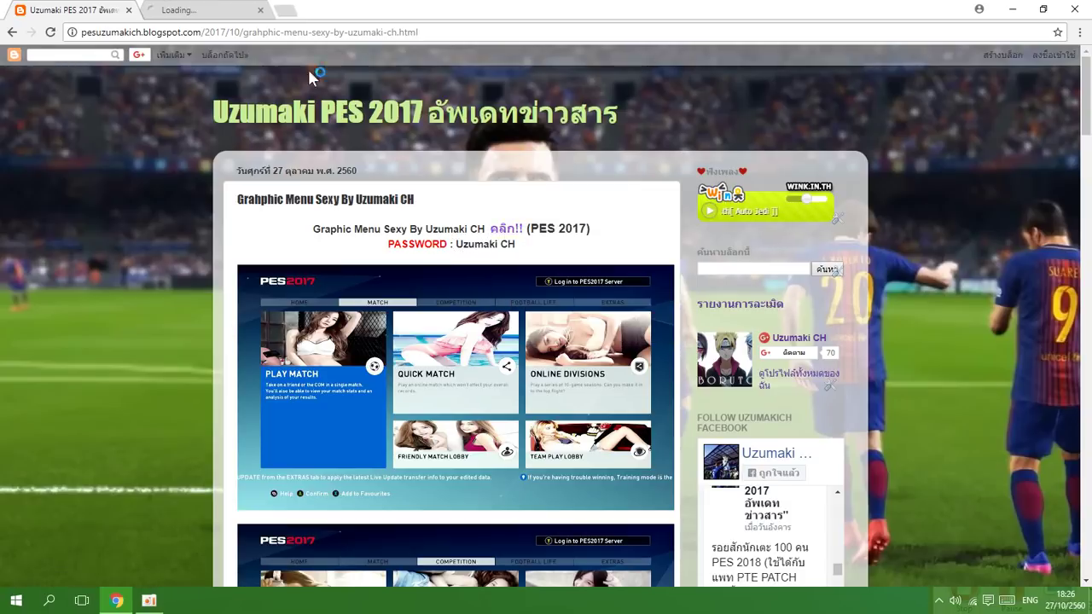
left_click(226, 9)
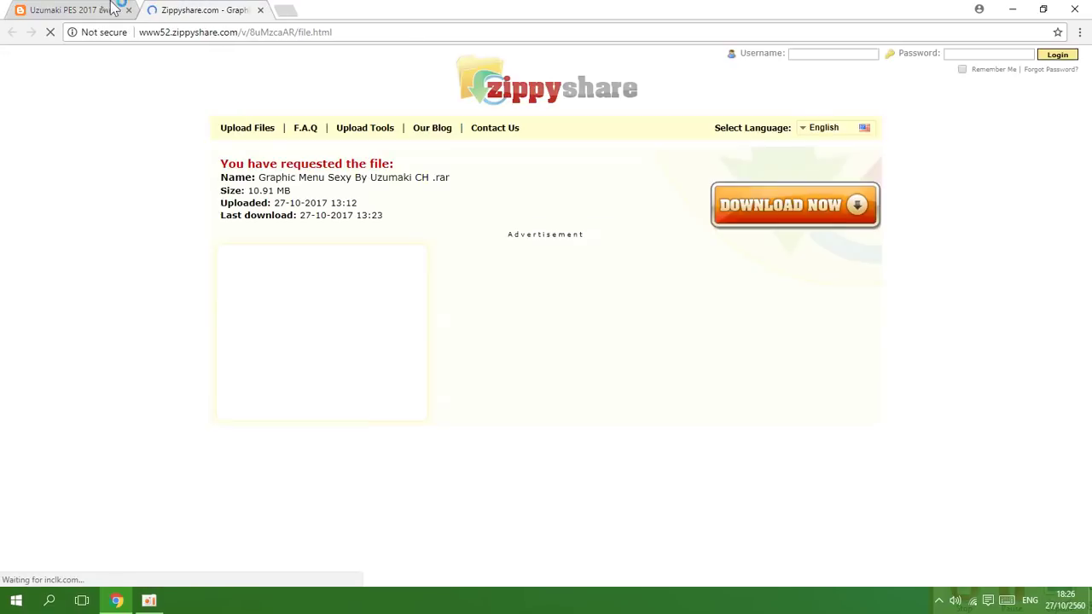
left_click(114, 8)
left_click(196, 9)
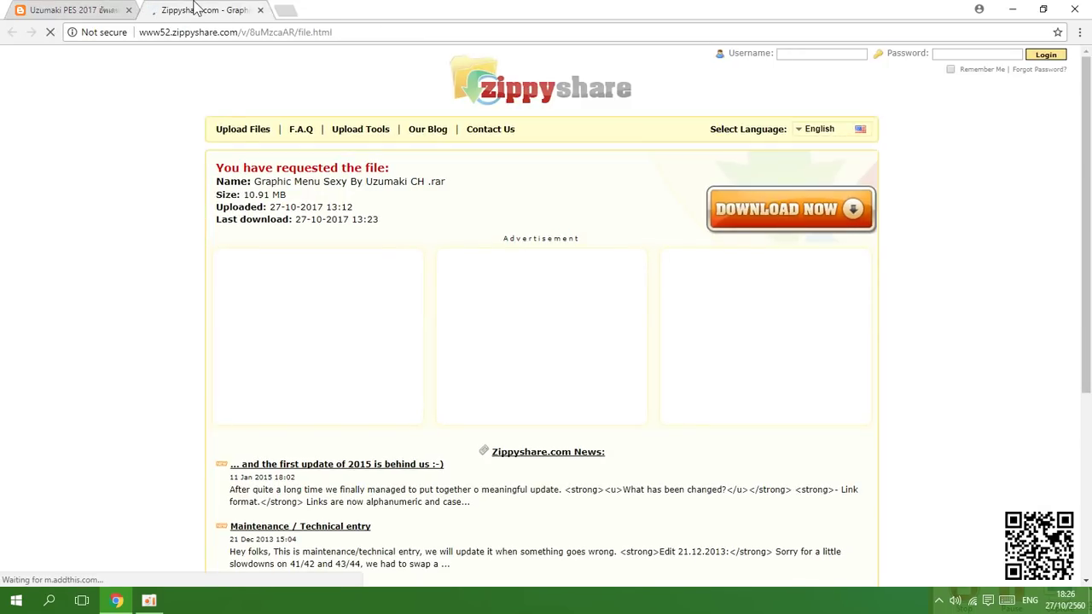
Download the Graphic Menu Sexy archive from Zippyshare to the Desktop, and close the download page
left_click(773, 214)
left_click(391, 10)
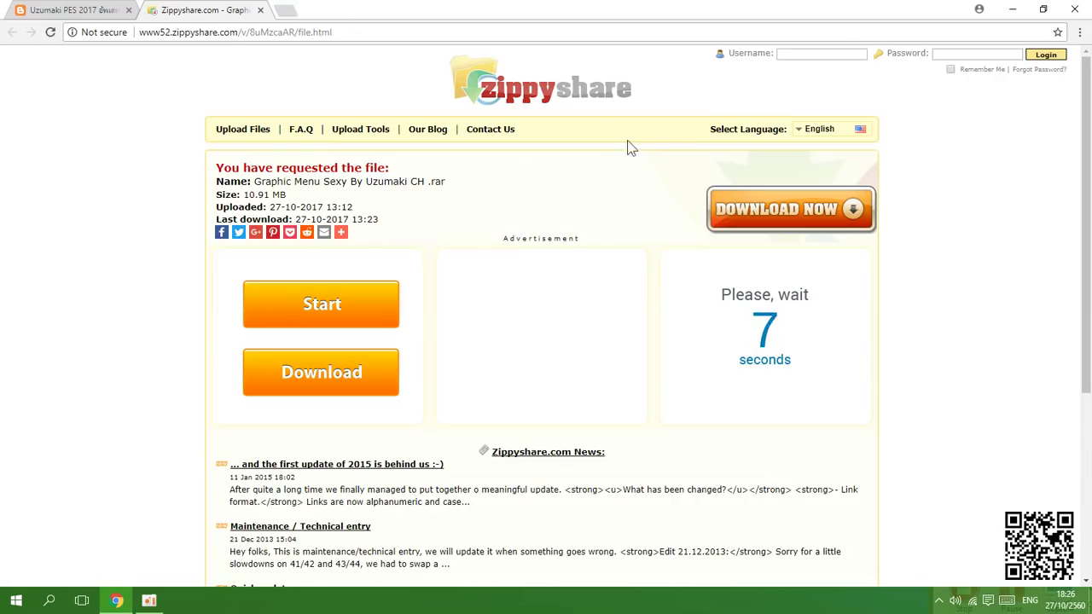
left_click(763, 209)
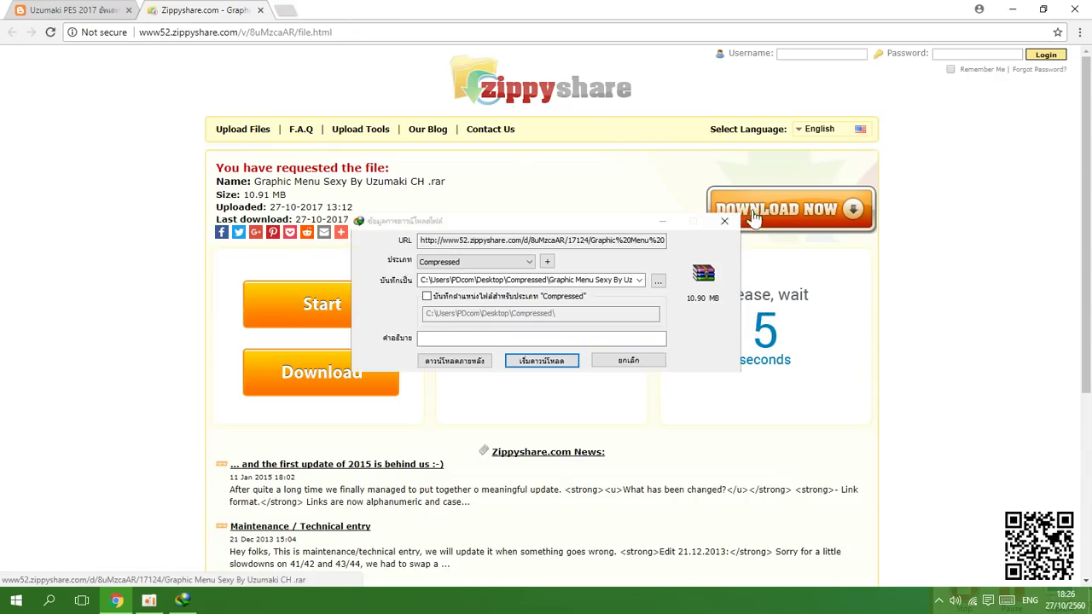
left_click(656, 279)
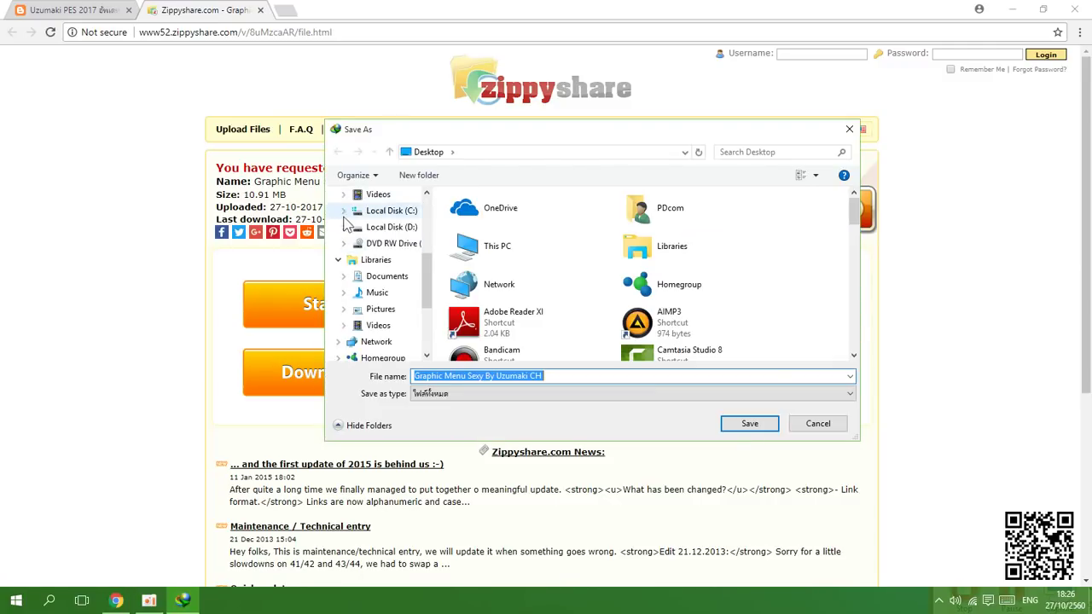
left_click(369, 220)
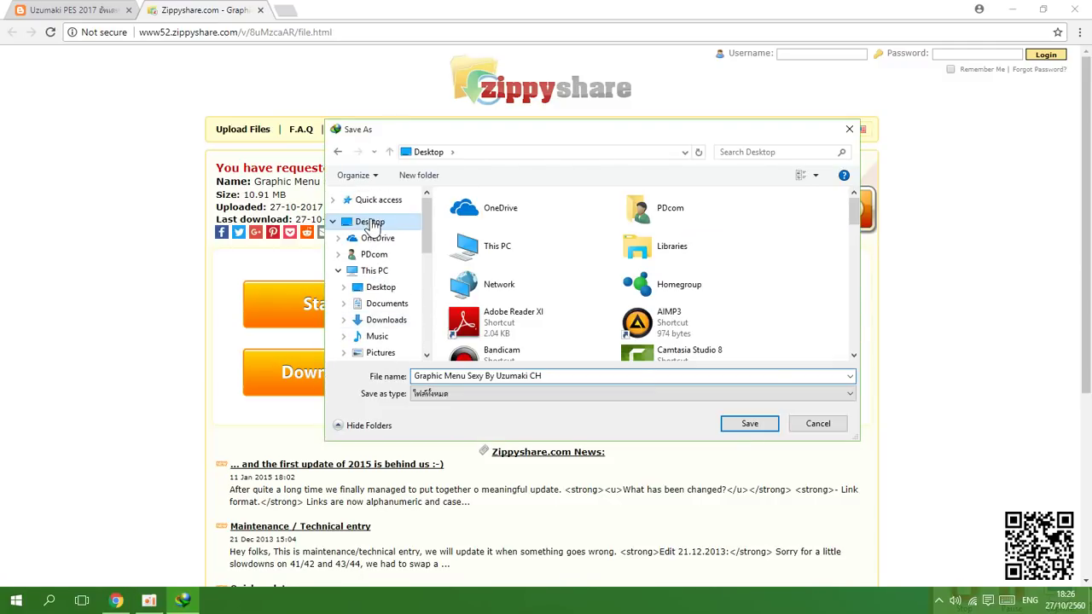
left_click(733, 423)
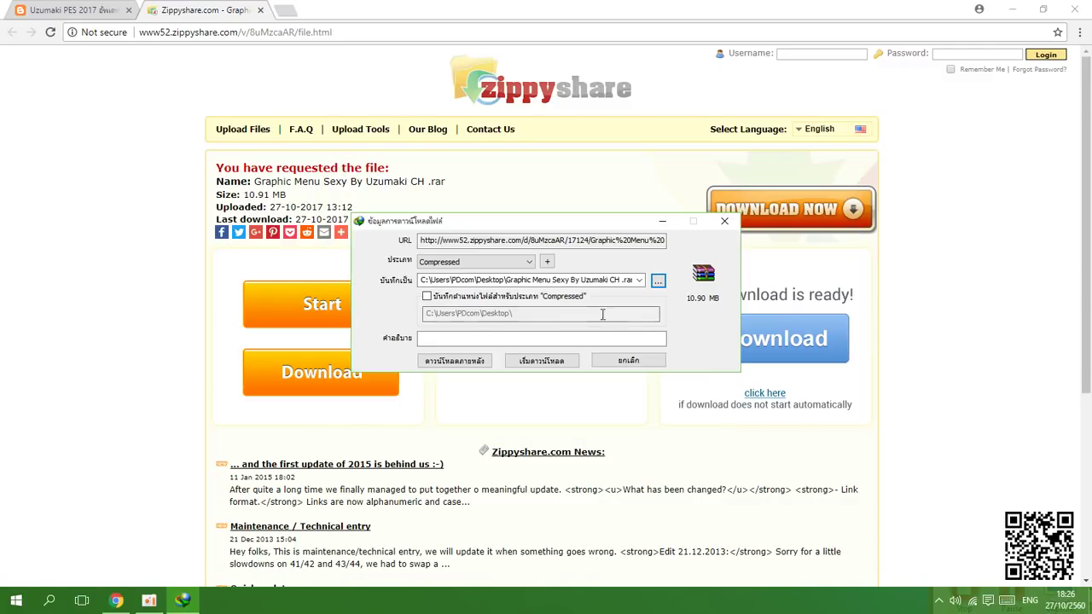
left_click(565, 358)
left_click(663, 344)
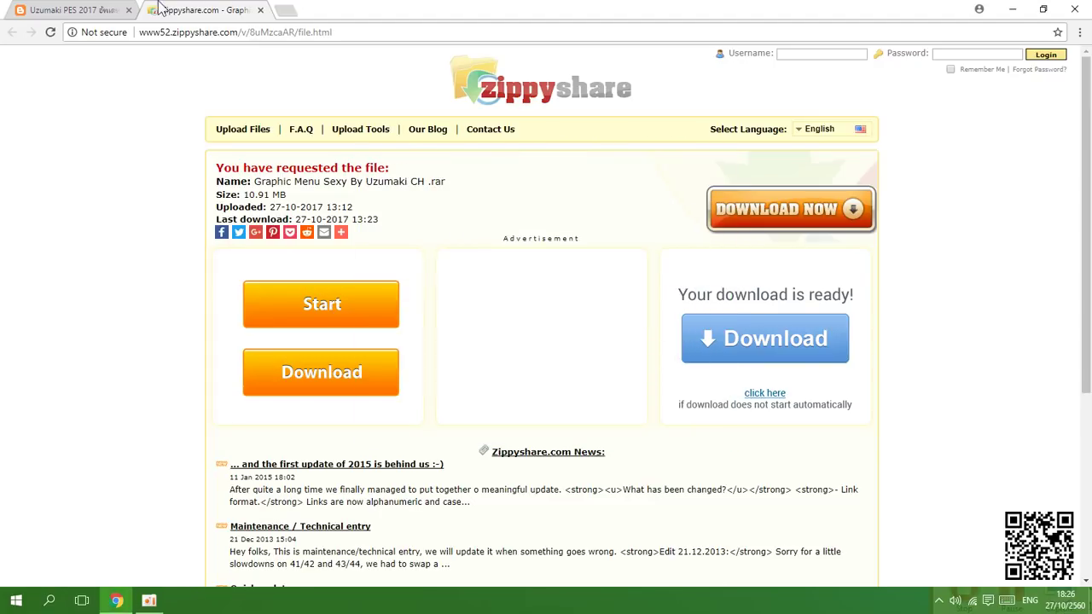
left_click(261, 11)
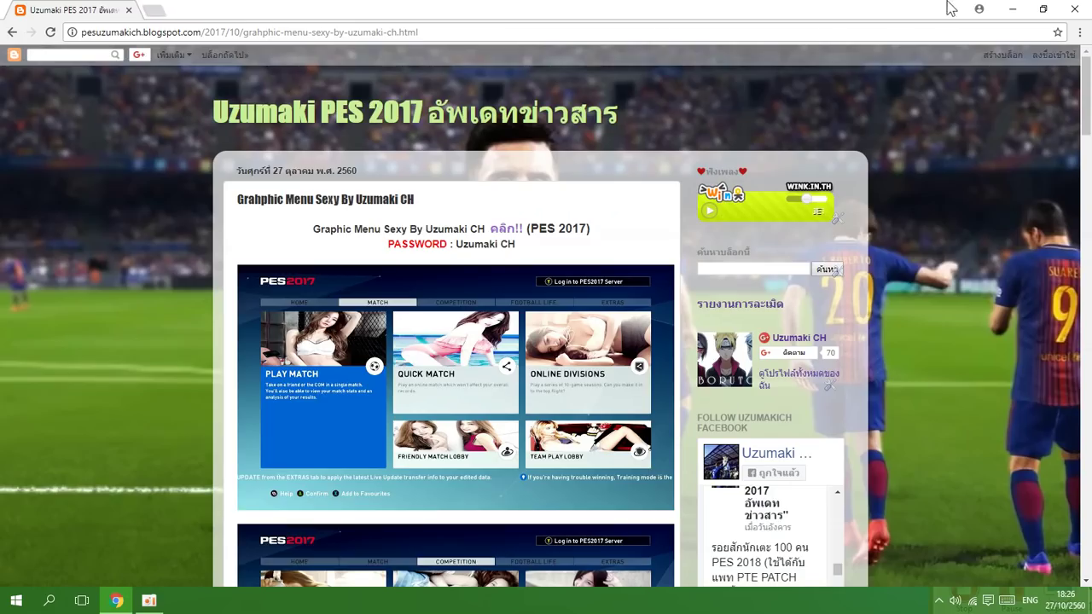
Minimize the browser, move the downloaded archive to an empty area of the desktop and start extracting it there
left_click(1012, 8)
left_click_drag(181, 140, 516, 217)
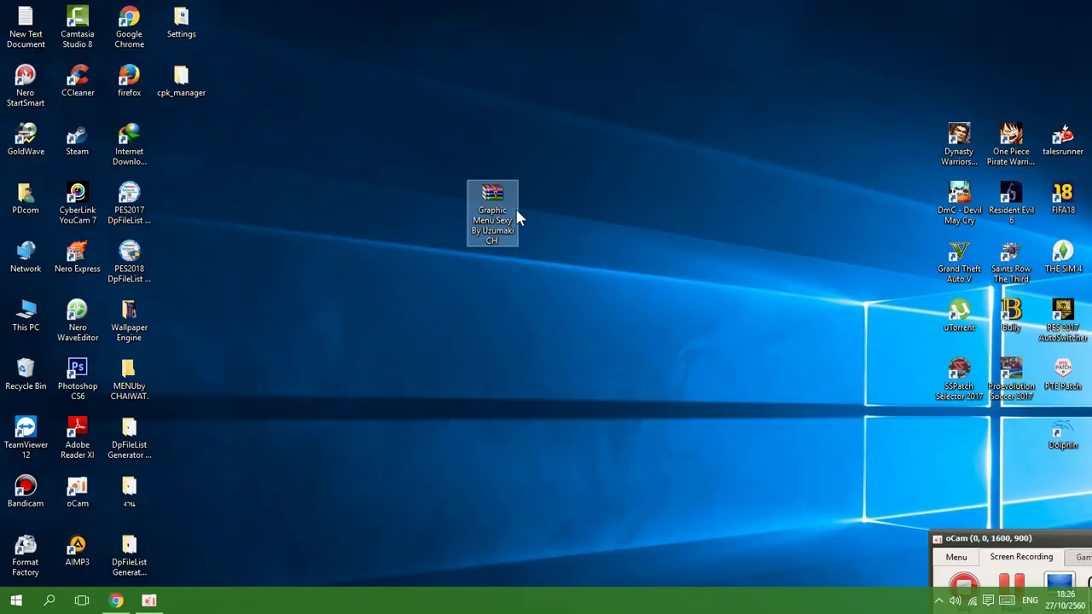
right_click(507, 214)
left_click(527, 243)
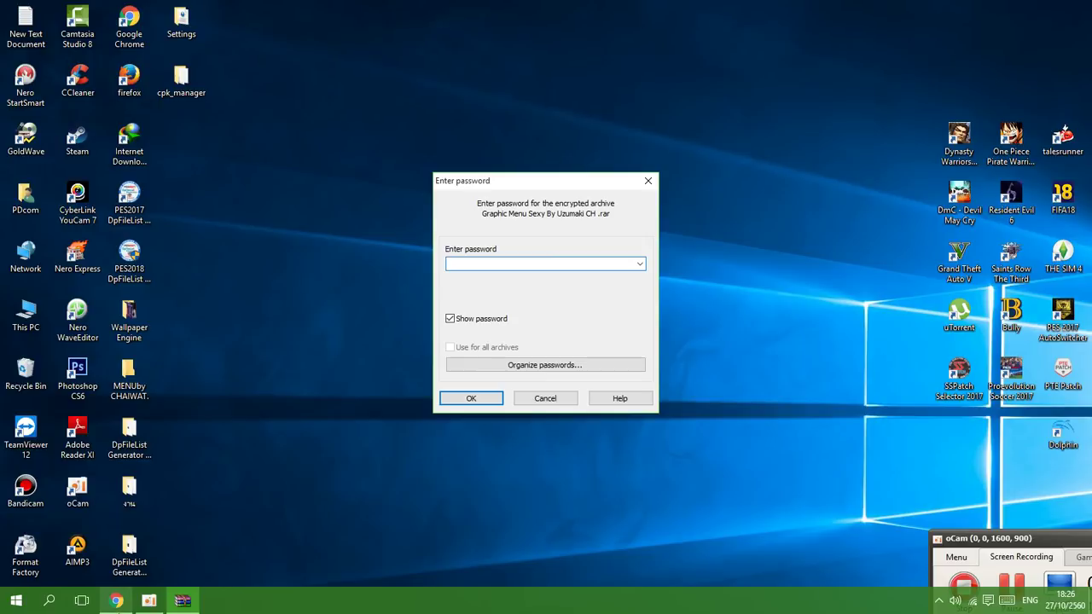
Copy the archive password from the blog post in Chrome and paste it into the extraction password prompt to unpack the archive
left_click(116, 600)
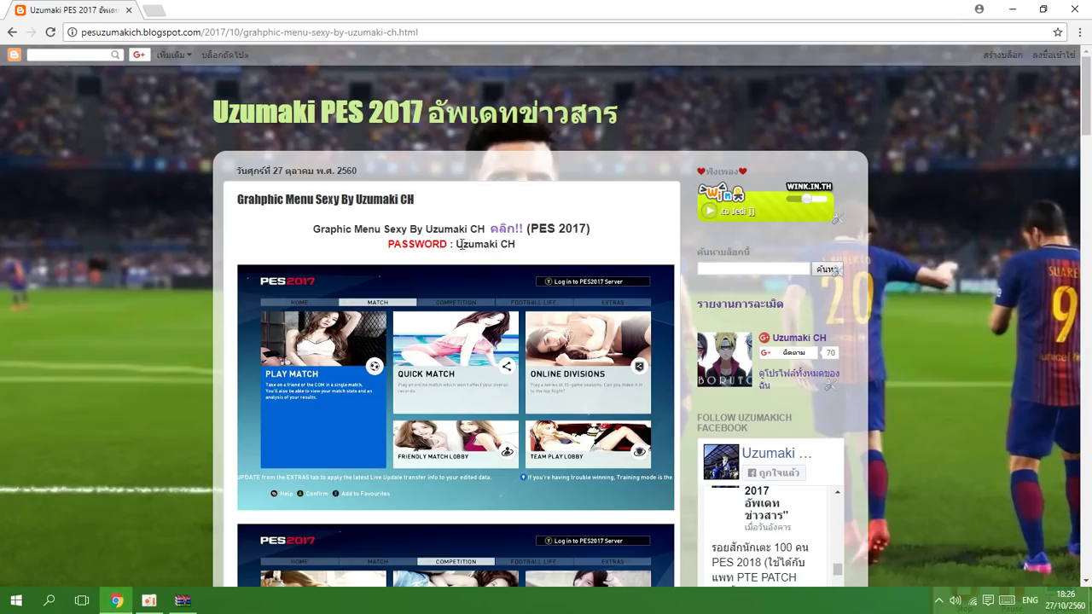
left_click_drag(459, 244, 517, 246)
right_click(512, 247)
left_click(529, 257)
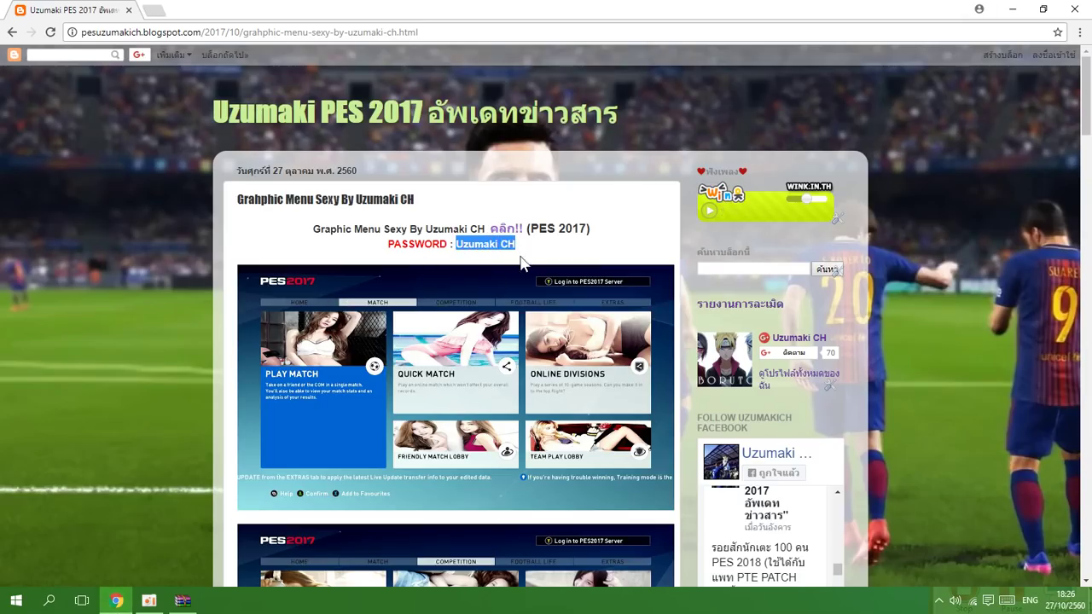
left_click(1011, 9)
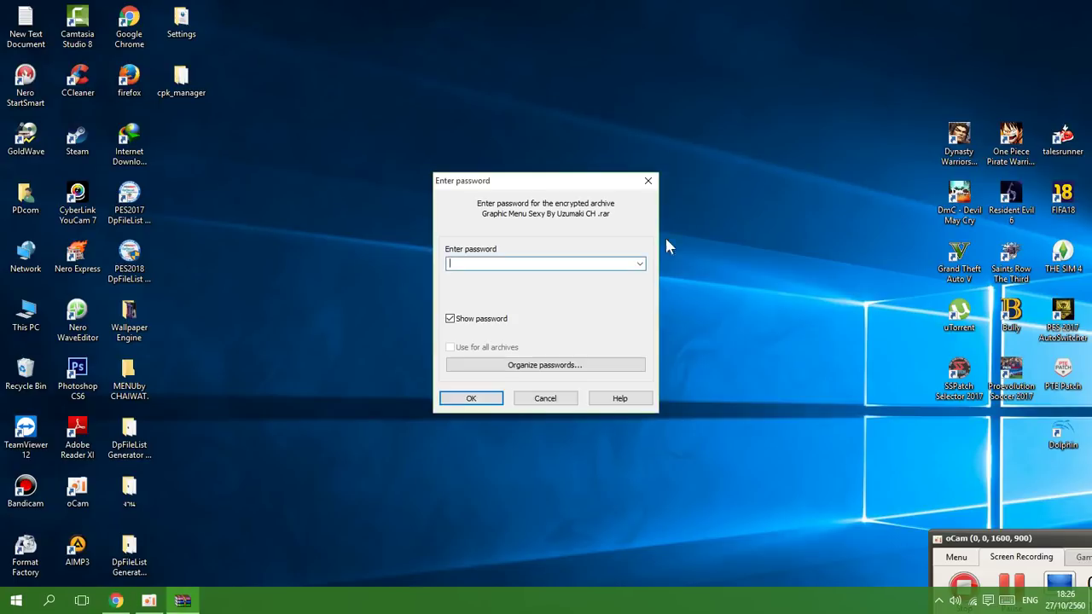
right_click(612, 263)
left_click(642, 324)
left_click(482, 399)
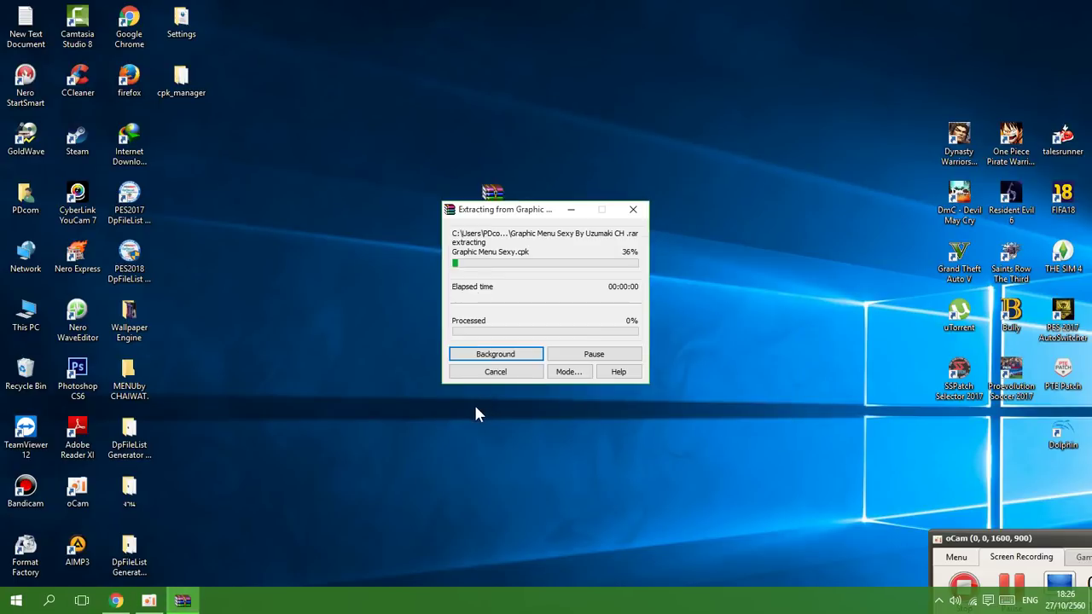
Arrange the extracted Graphic Menu Sexy.cpk and its archive side by side on the empty part of the desktop
left_click_drag(179, 141, 559, 220)
left_click(492, 219)
left_click_drag(493, 219, 441, 219)
left_click(534, 220)
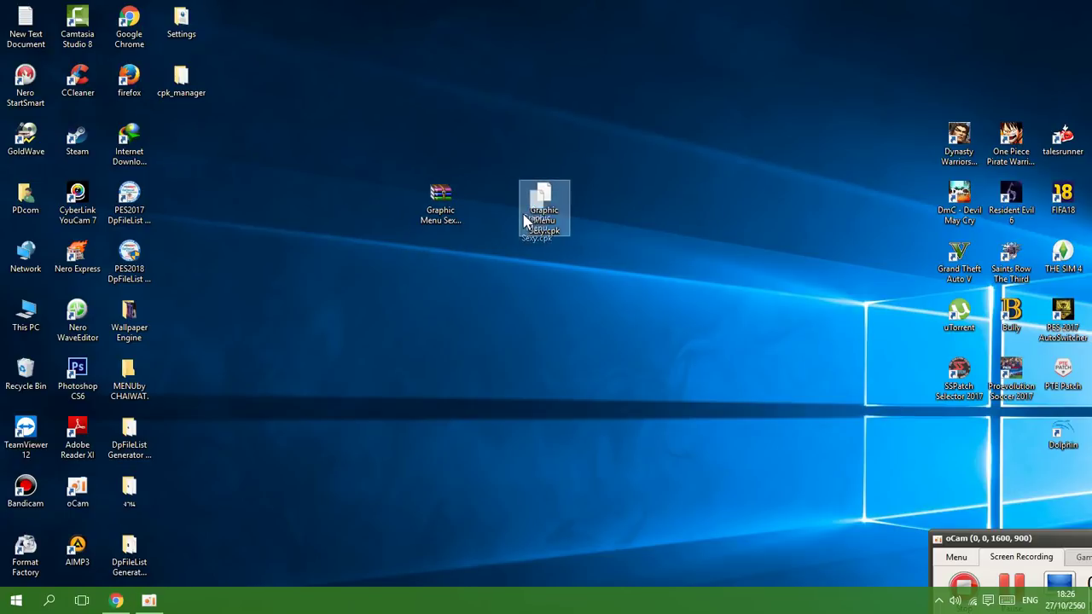
Open the download folder inside the Pro Evolution Soccer 2017 installation folder, starting from the game shortcut's file location
right_click(1008, 369)
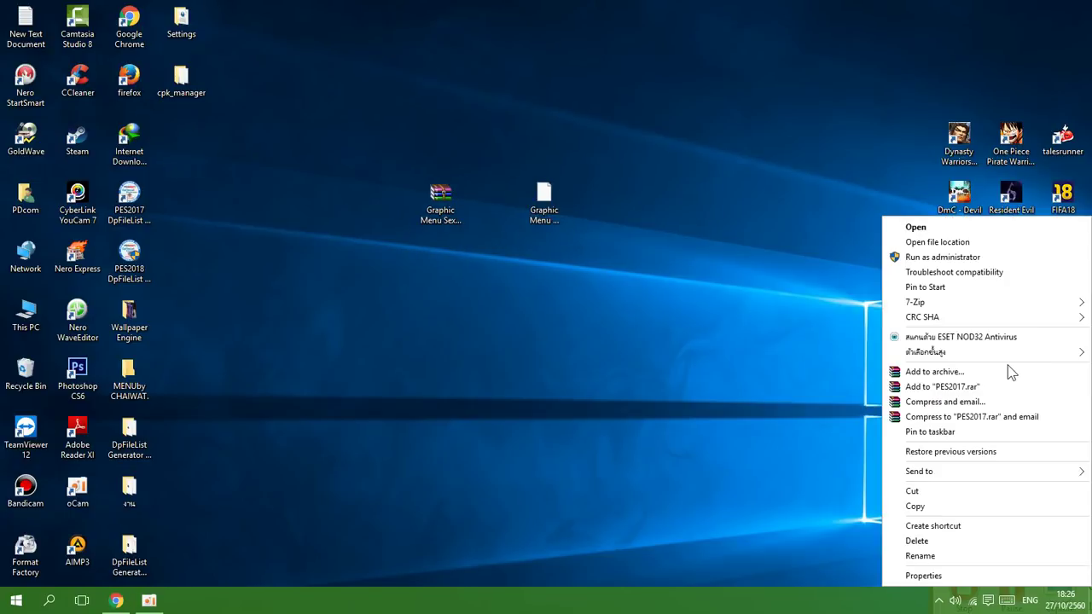
left_click(931, 252)
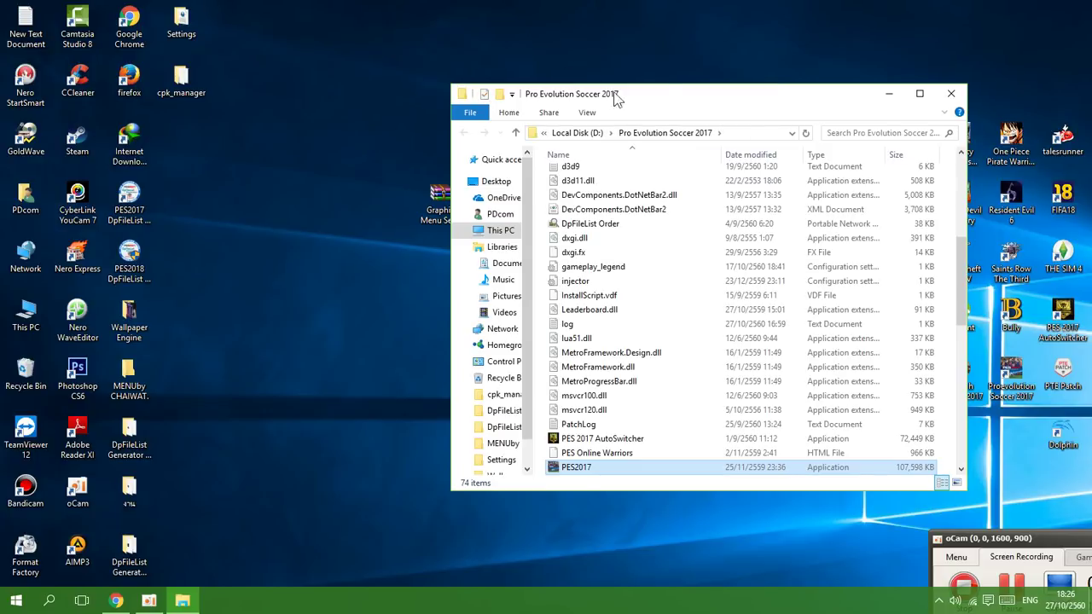
left_click_drag(615, 97, 791, 88)
scroll(817, 287, "up", 5)
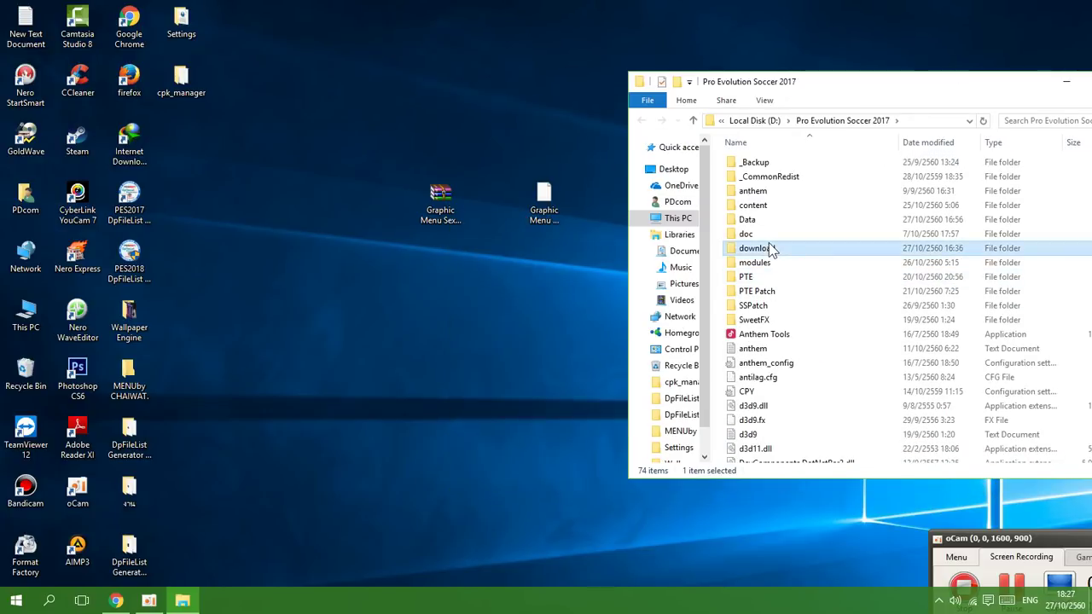
double_click(770, 246)
Copy Graphic Menu Sexy.cpk from the desktop into the download folder, replacing the existing file, and close the folder
left_click_drag(557, 211, 892, 312)
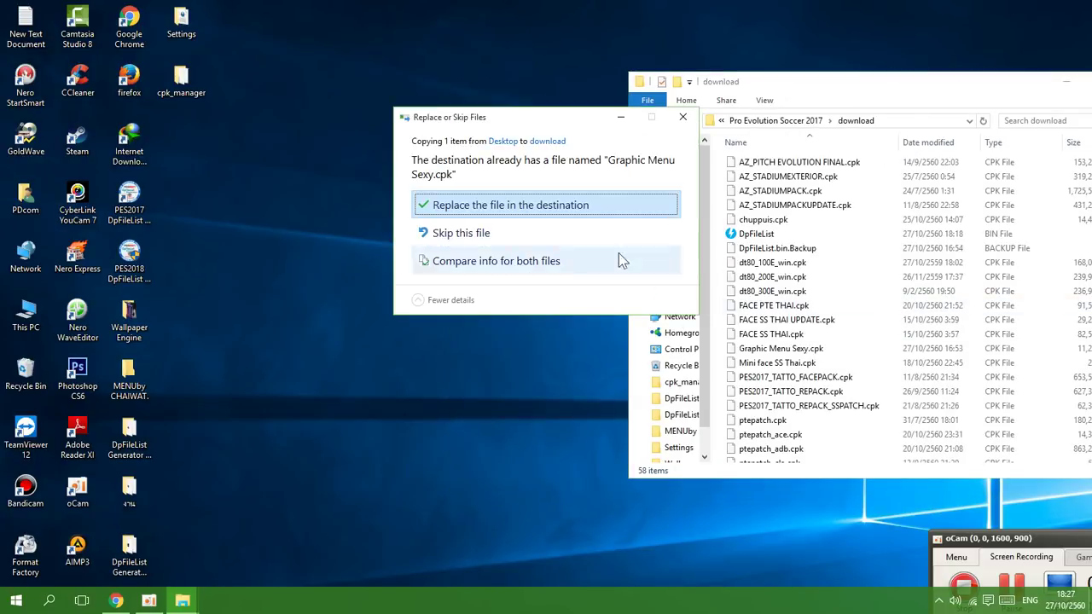
left_click(582, 209)
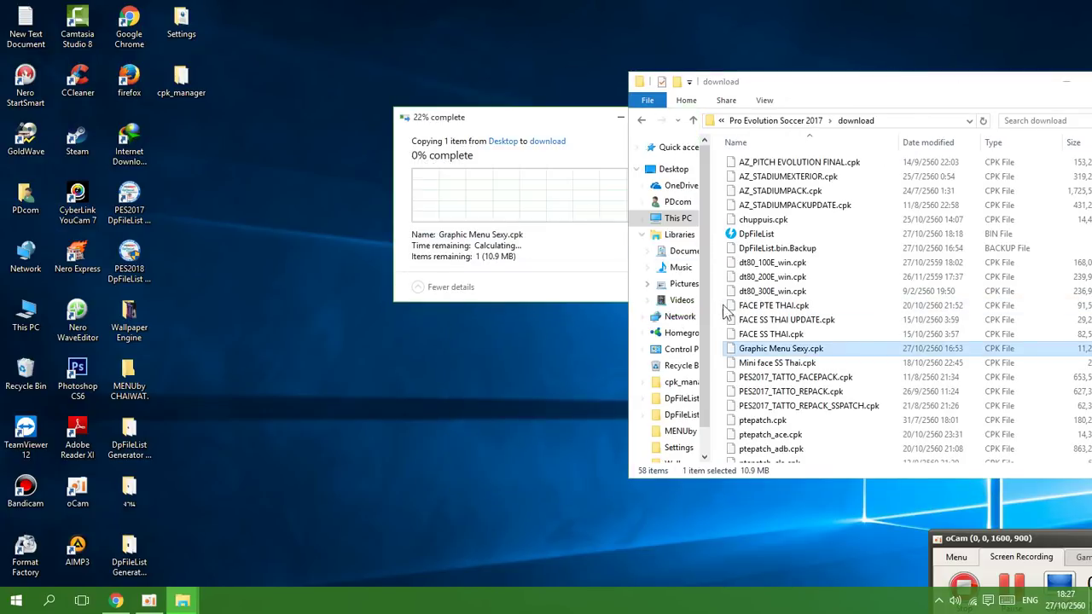
left_click(780, 350)
left_click(853, 351)
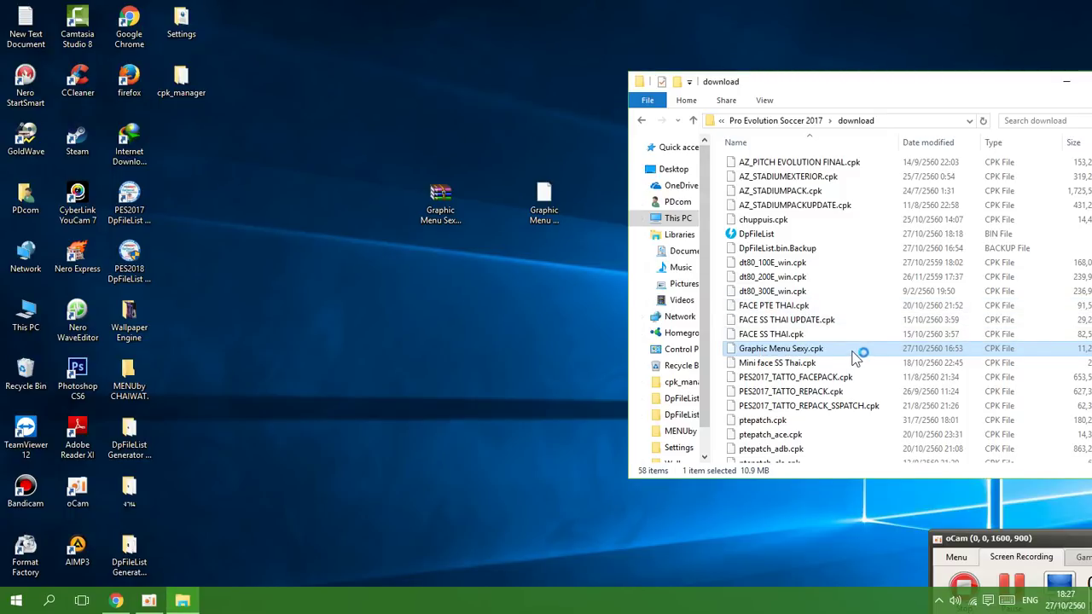
left_click_drag(856, 88, 490, 32)
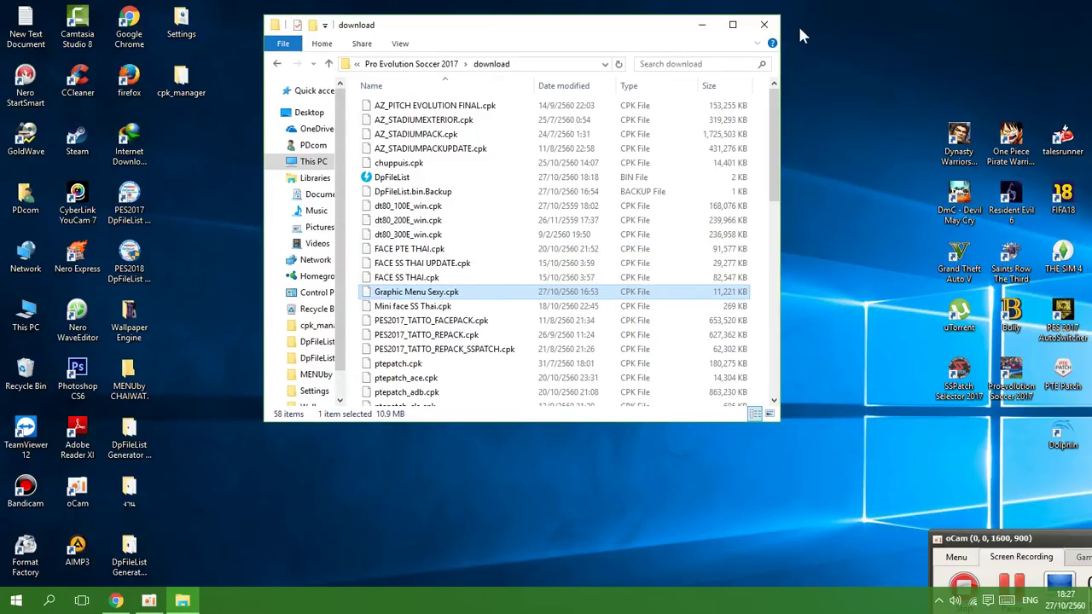
left_click(770, 31)
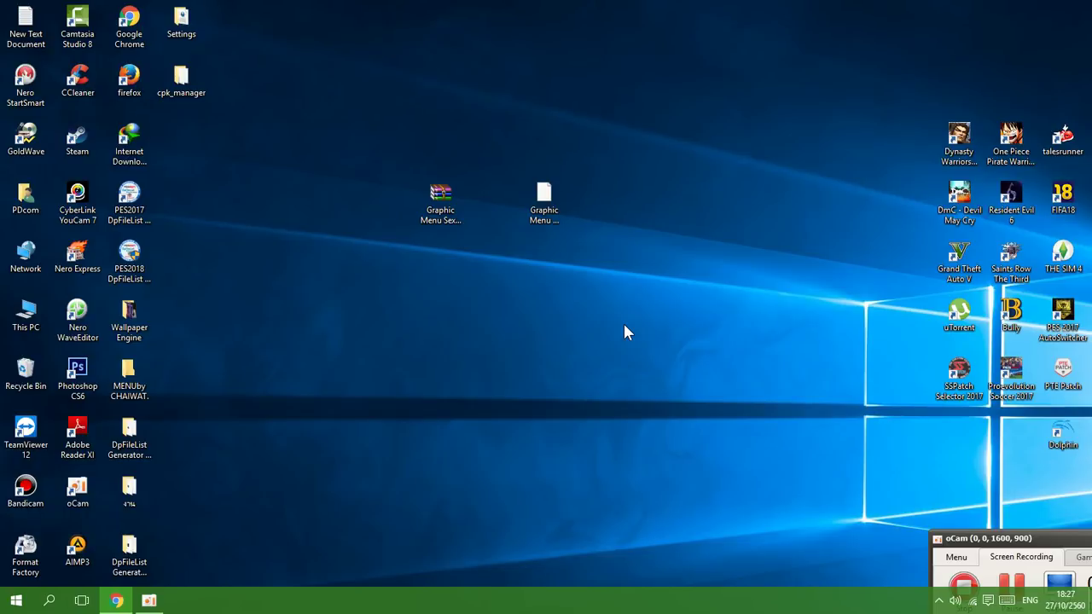
Launch SSPatch Selector 2017 as administrator and move its window toward the upper middle of the desktop
right_click(966, 365)
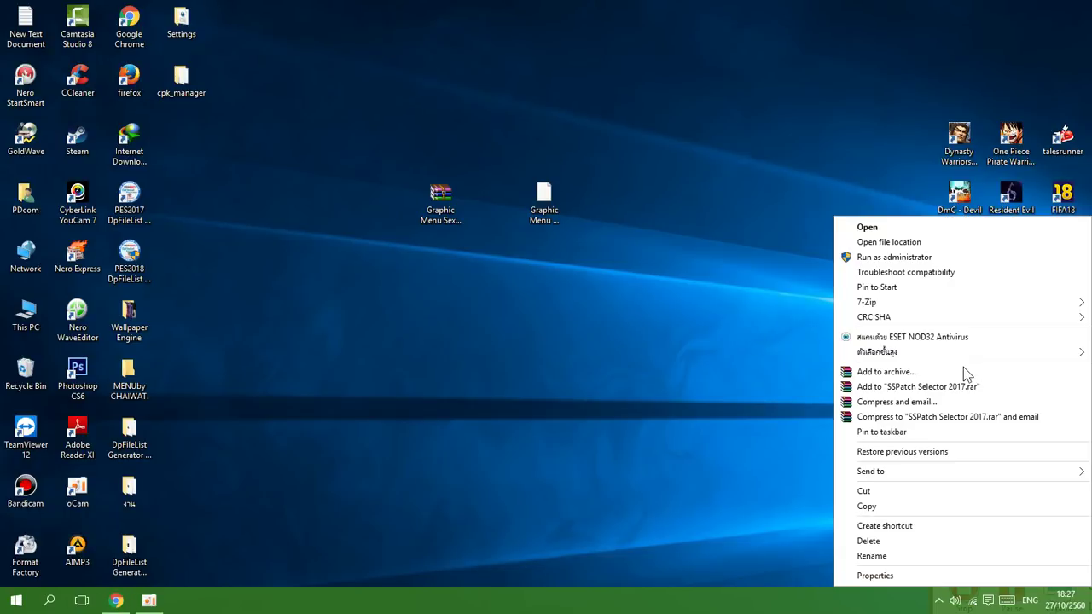
left_click(895, 258)
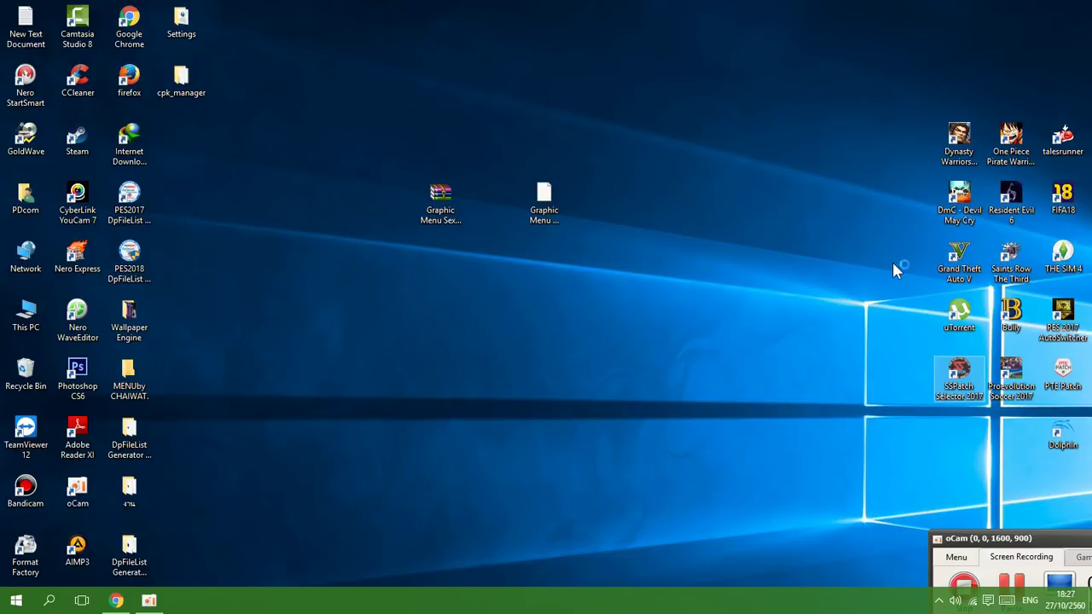
double_click(956, 386)
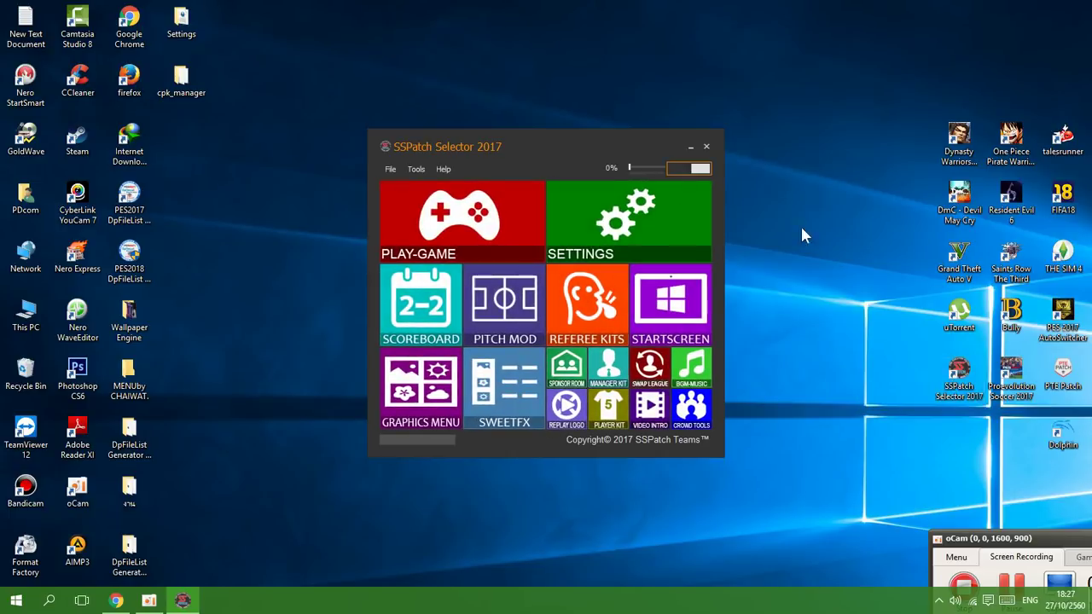
left_click_drag(512, 143, 610, 88)
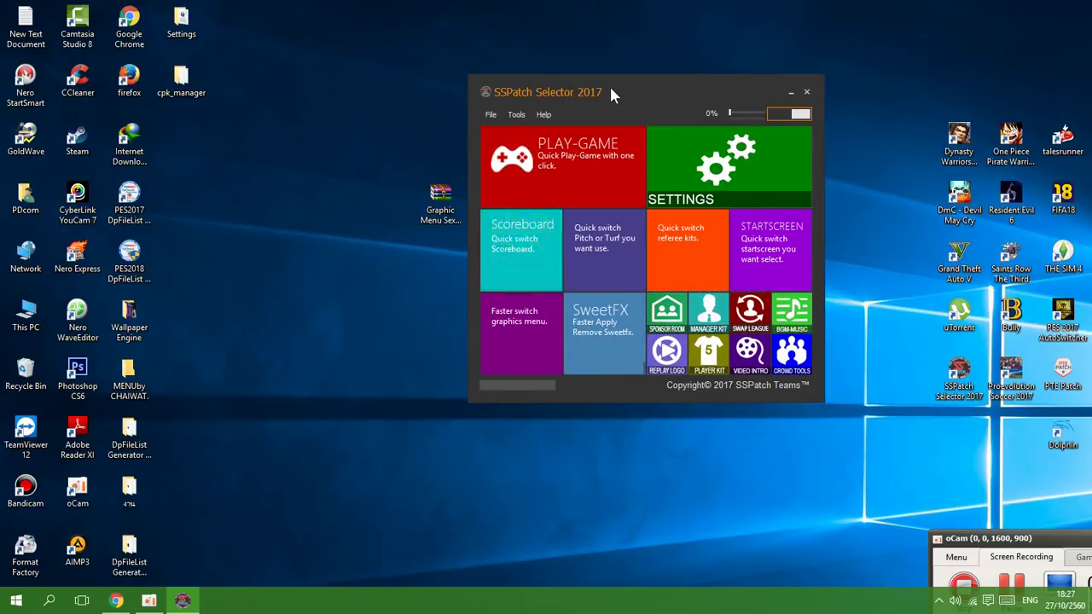
Switch the SSPatch graphics menu to _Default and close the graphics menu selector
left_click(523, 354)
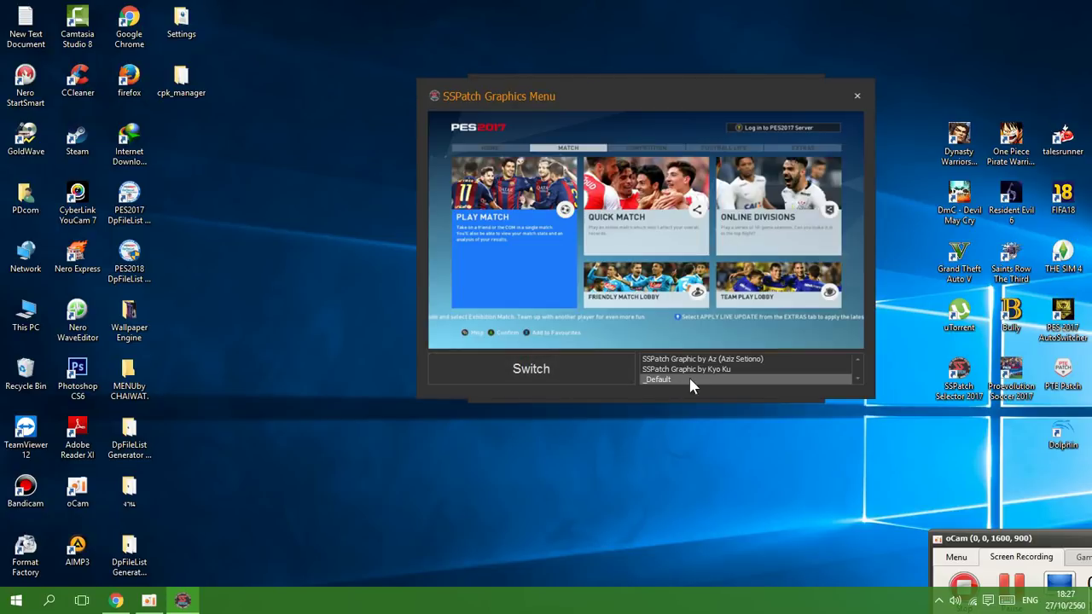
left_click(614, 367)
left_click(645, 267)
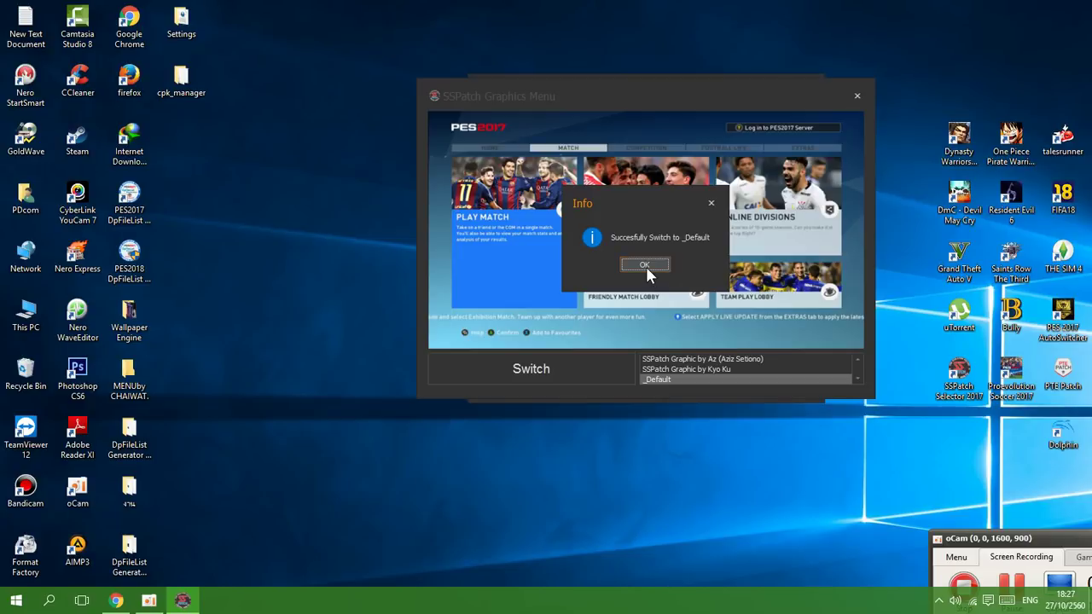
left_click(855, 96)
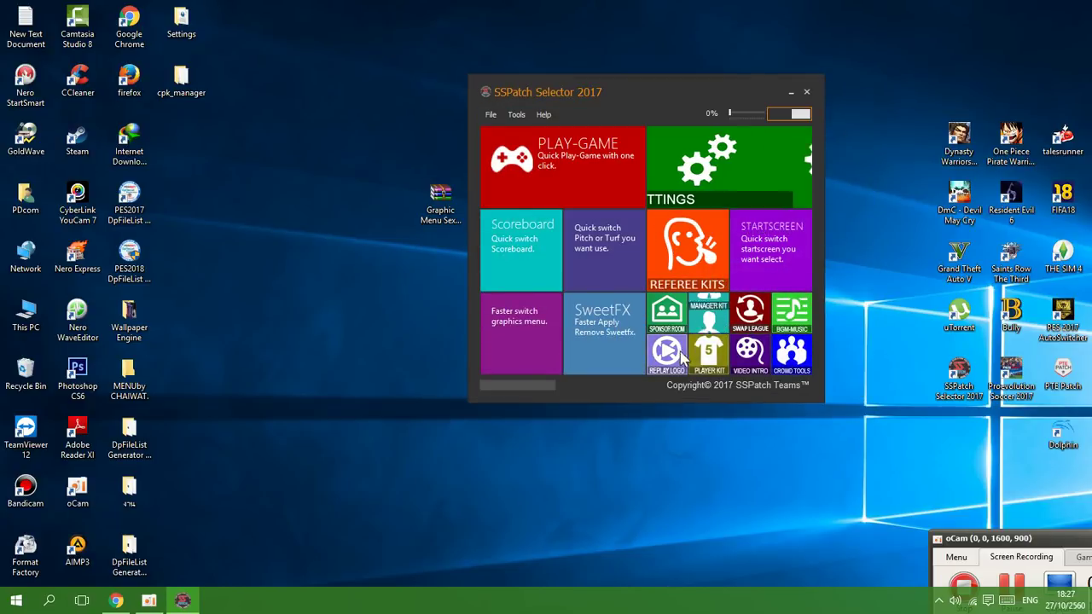
Switch the SSPatch video intro to Premier League Intro Video by SSPatch and close the video intro selector
left_click(750, 352)
left_click(695, 368)
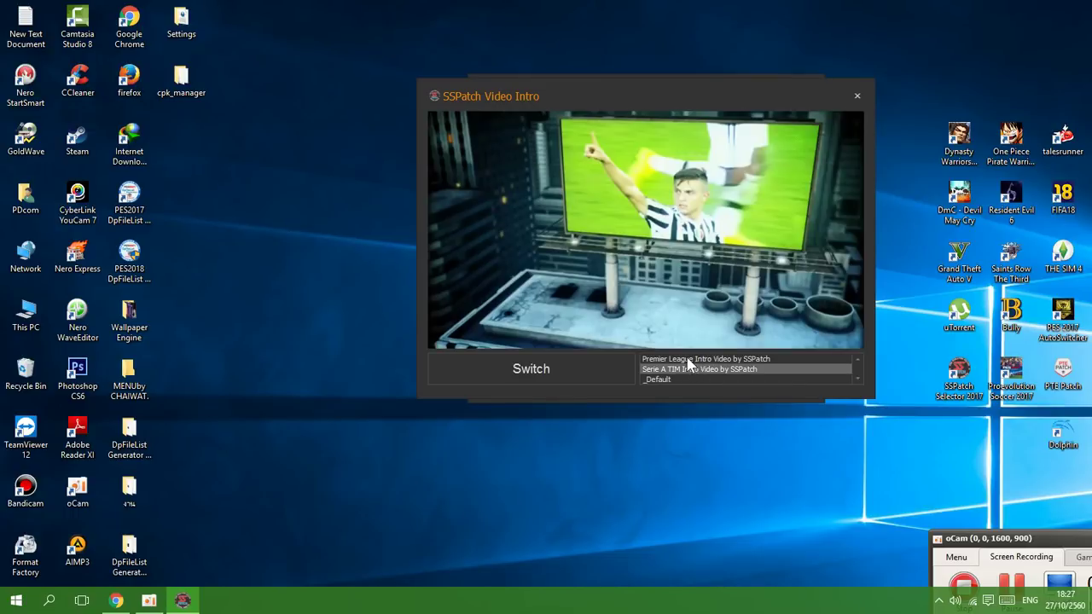
left_click(689, 360)
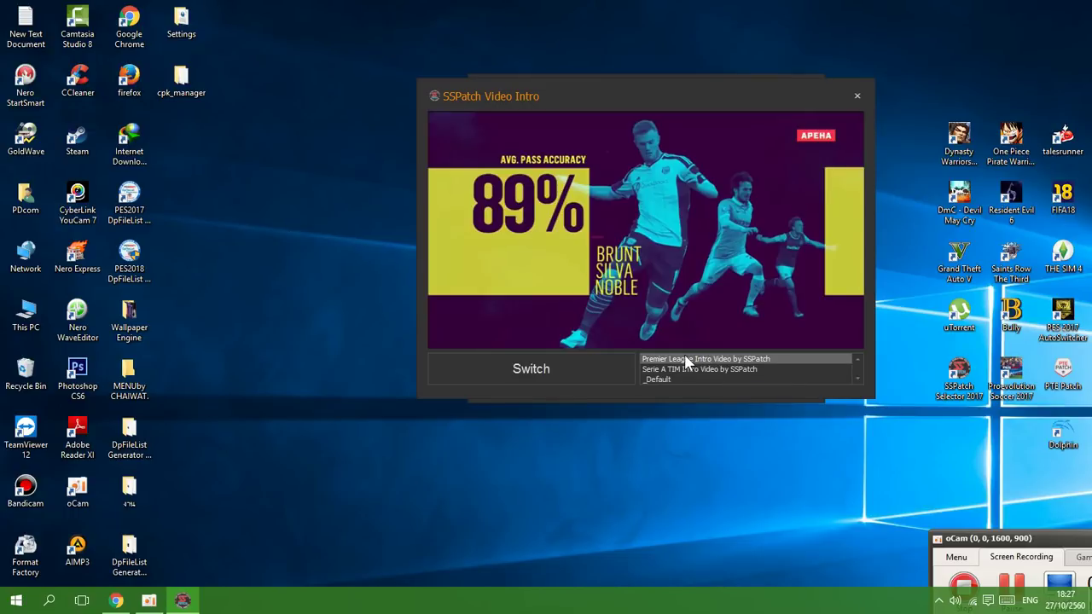
left_click(578, 359)
left_click(630, 265)
left_click(857, 95)
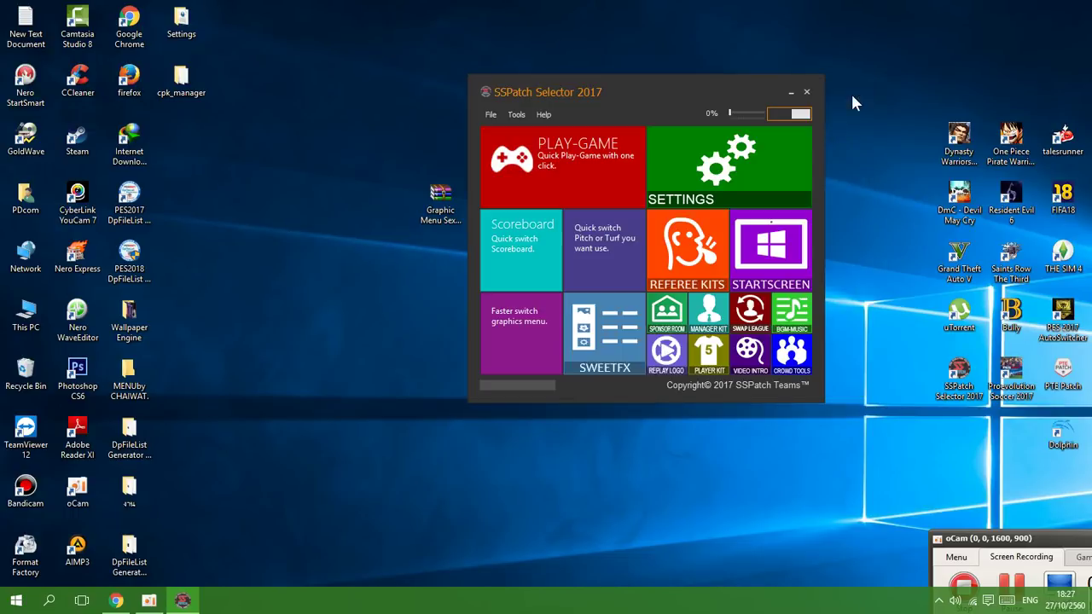
Generate DpFileList.bin for DLC v3.0 with Graphic Menu Sexy.cpk included among the selected CPKs, and close the generator
left_click(518, 116)
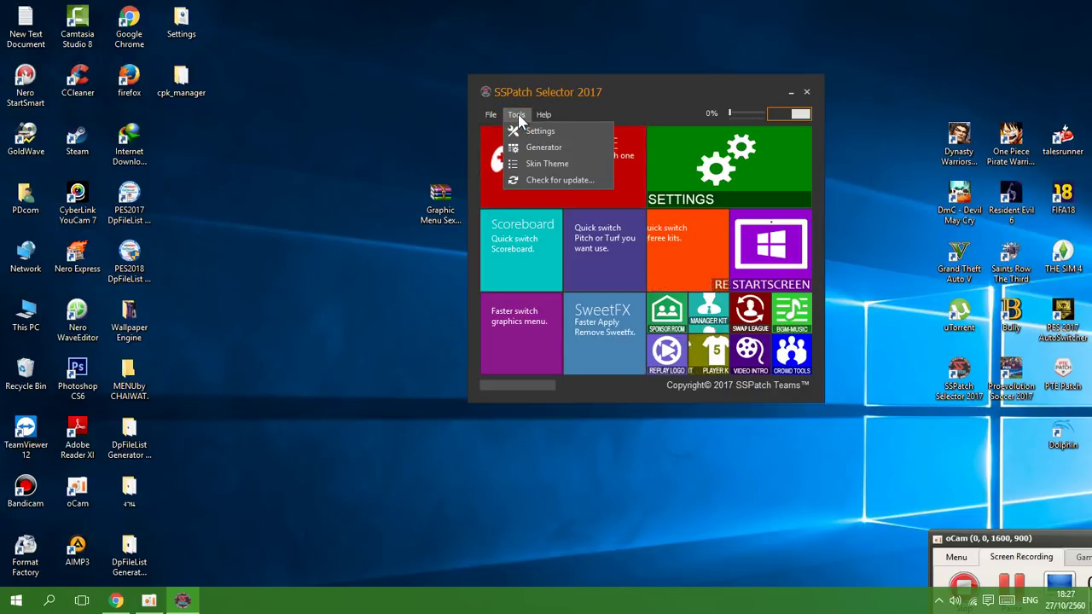
left_click(531, 156)
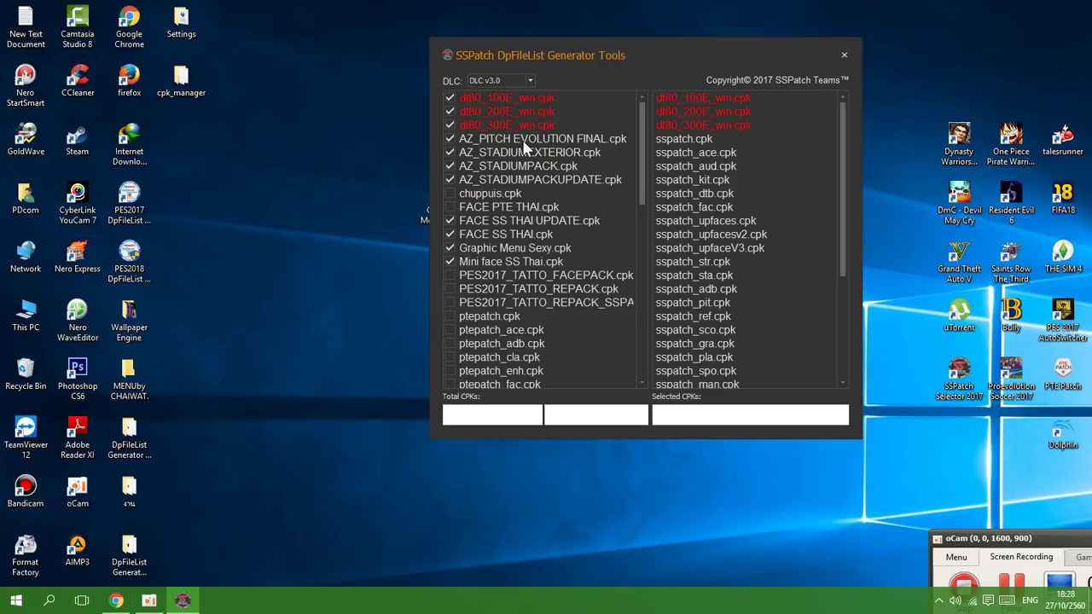
left_click(510, 249)
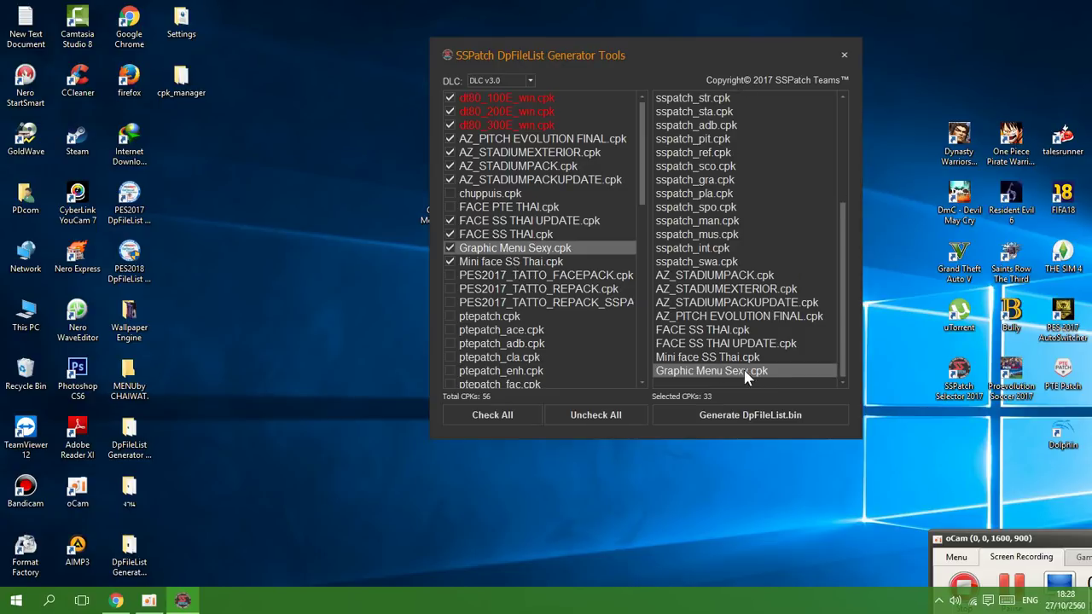
left_click(728, 414)
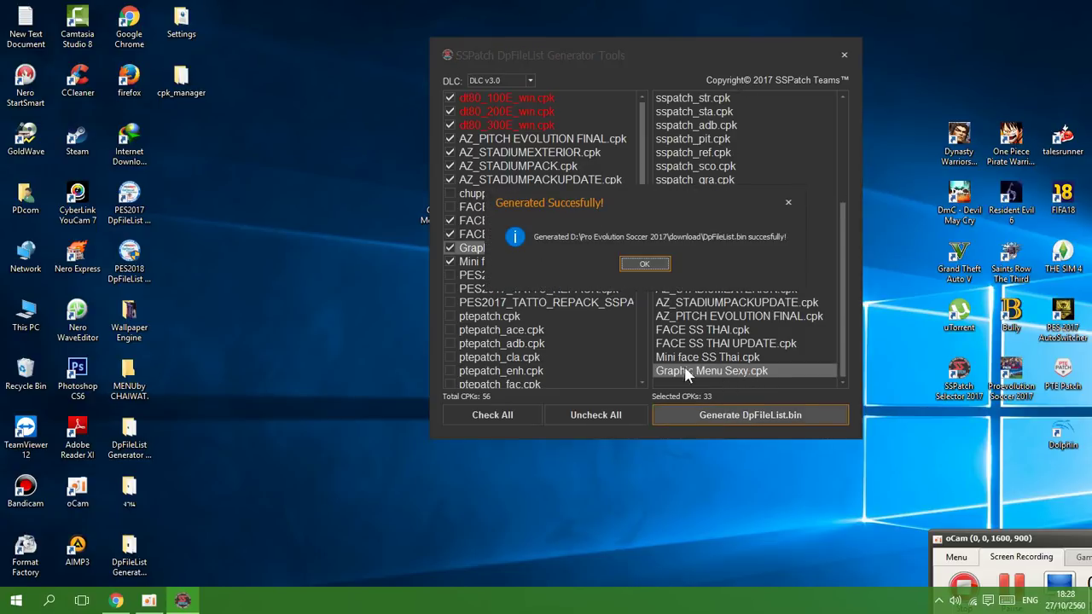
left_click(644, 265)
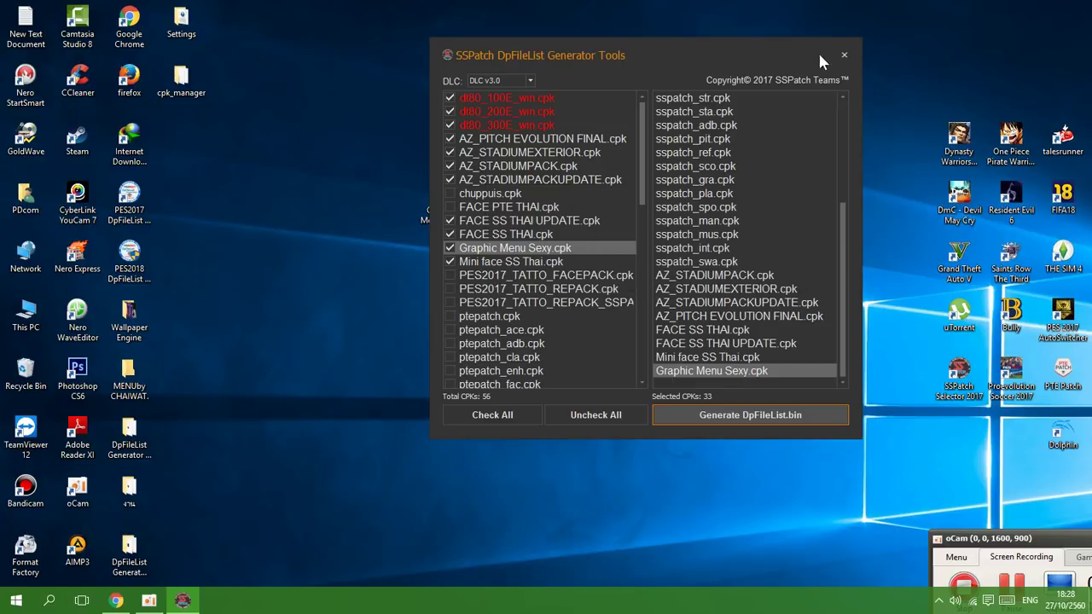
left_click(845, 53)
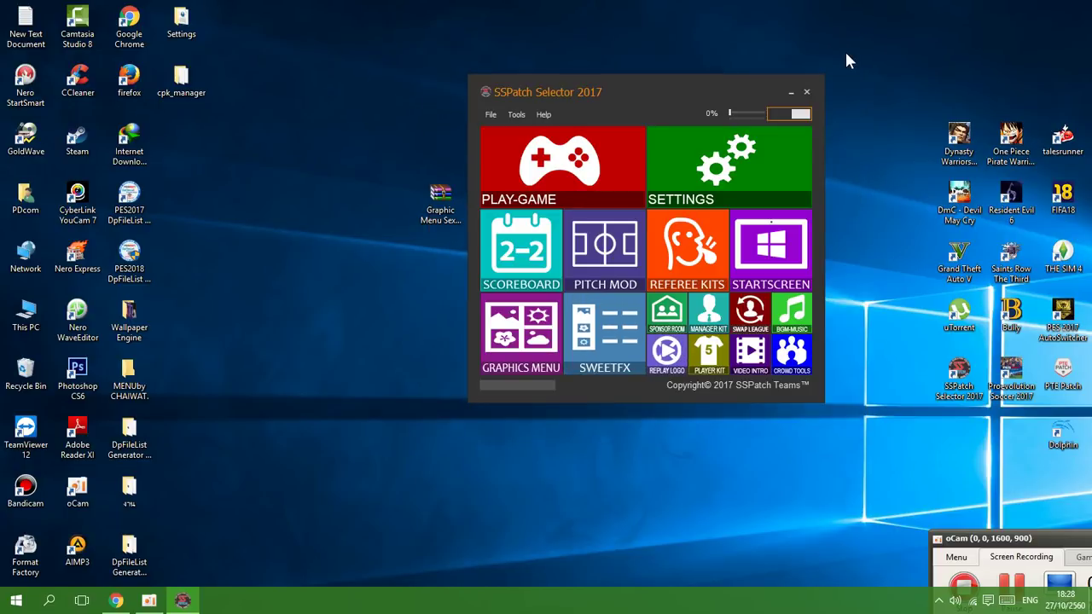
Launch Pro Evolution Soccer 2017 from SSPatch Selector and continue past the title screen
left_click(569, 158)
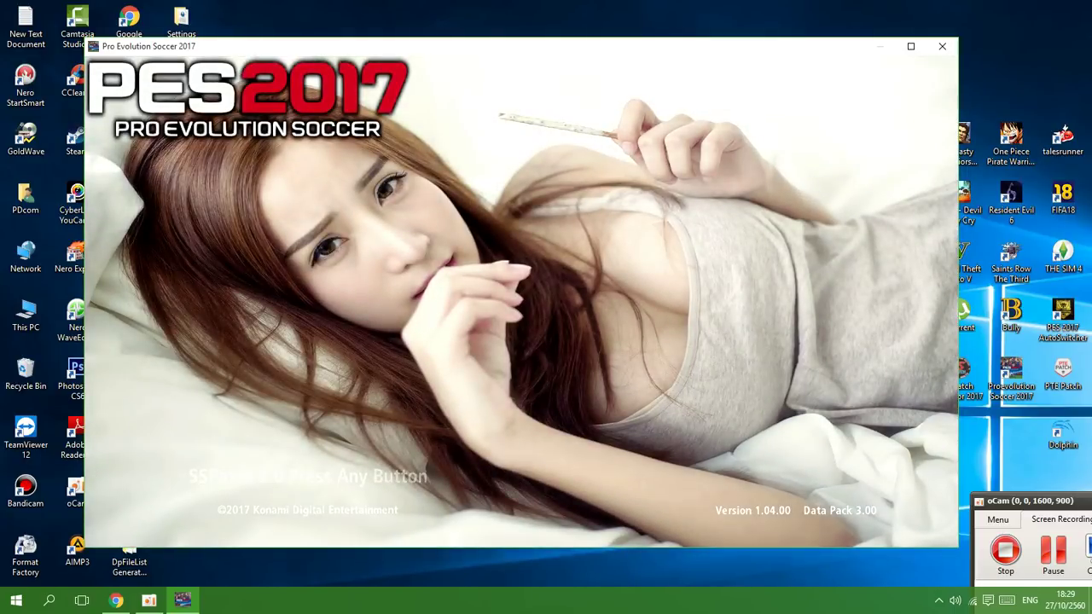
key("Return")
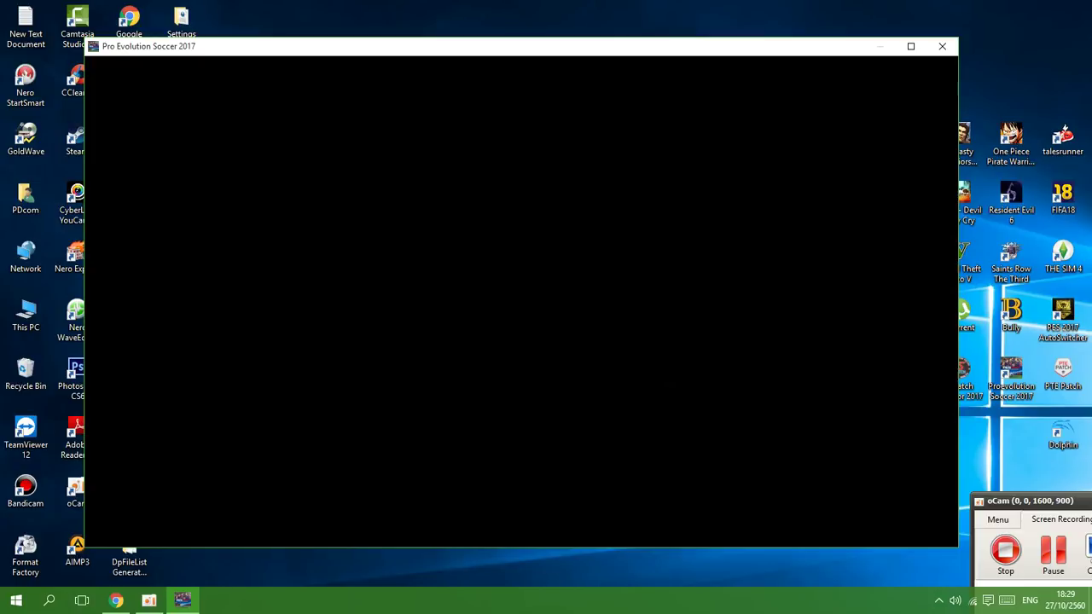
Bring up the volume mixer for the game's sound, close it, and dismiss the network notice to enter the main menu
right_click(956, 601)
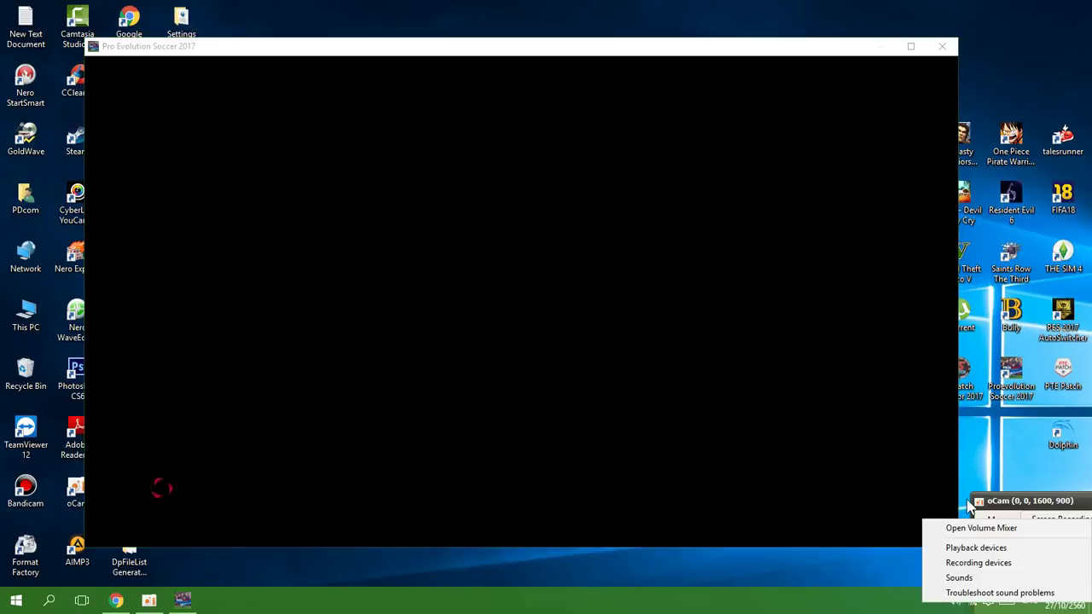
left_click(968, 528)
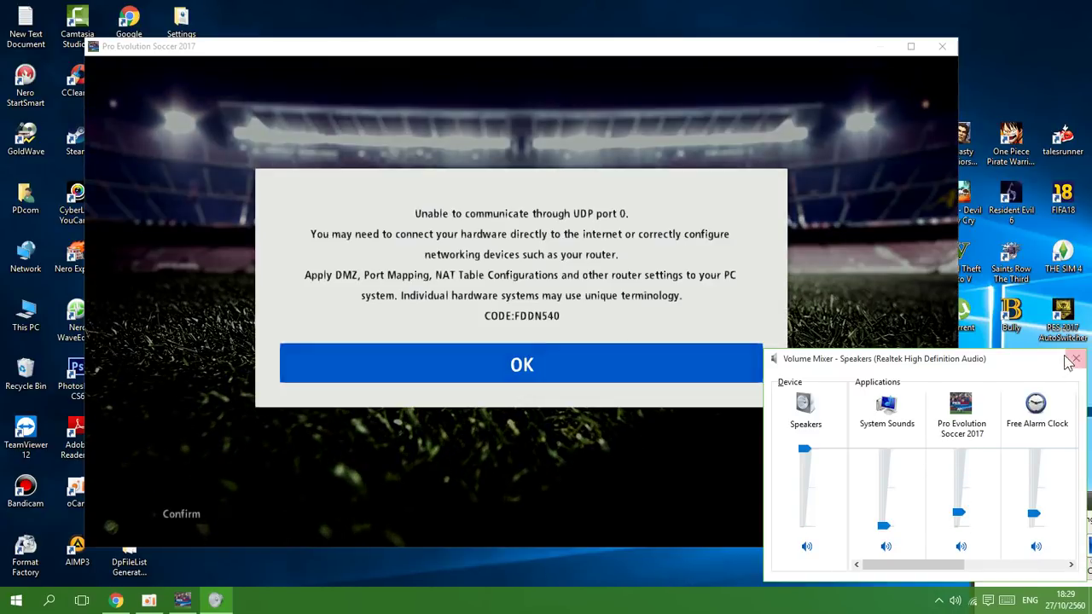
key("Return")
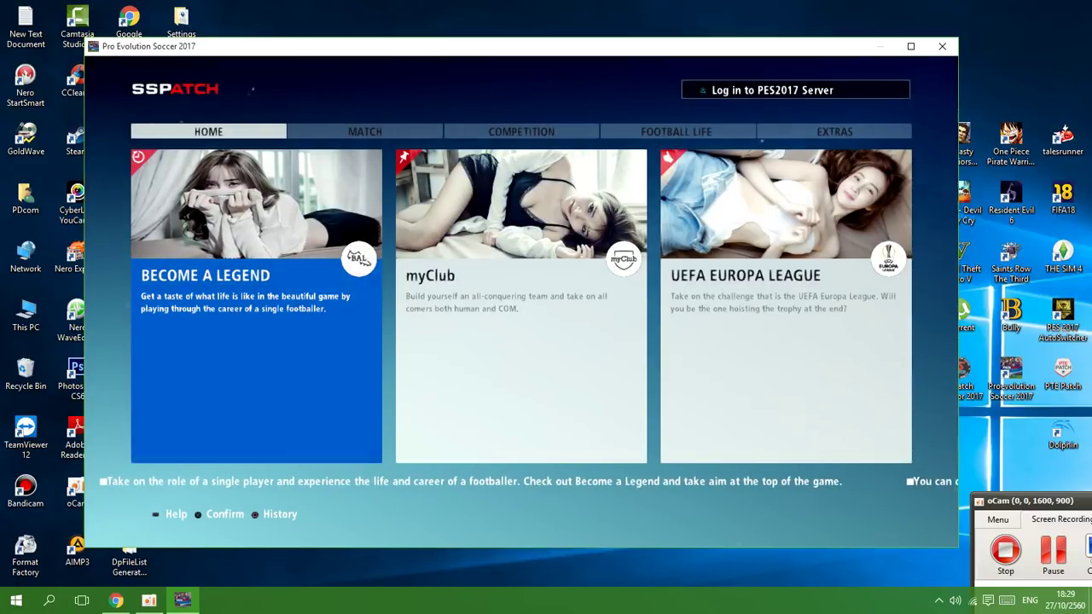
Examine the new tile graphics on the Home and Match pages of the game's main menu
key("Right")
key("Right")
key("Right")
key("Right")
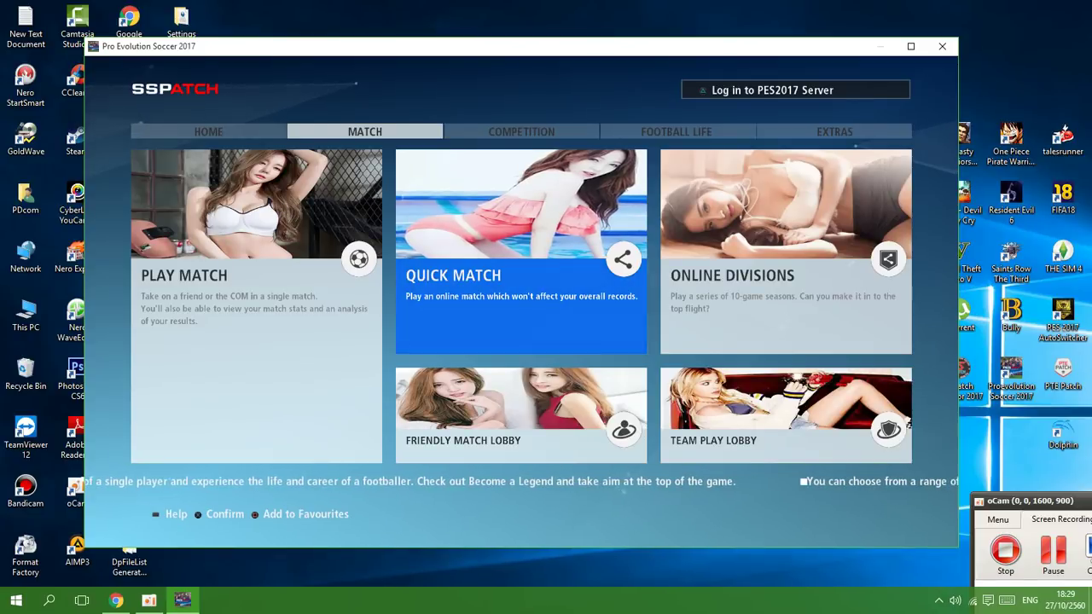
key("Left")
key("Left")
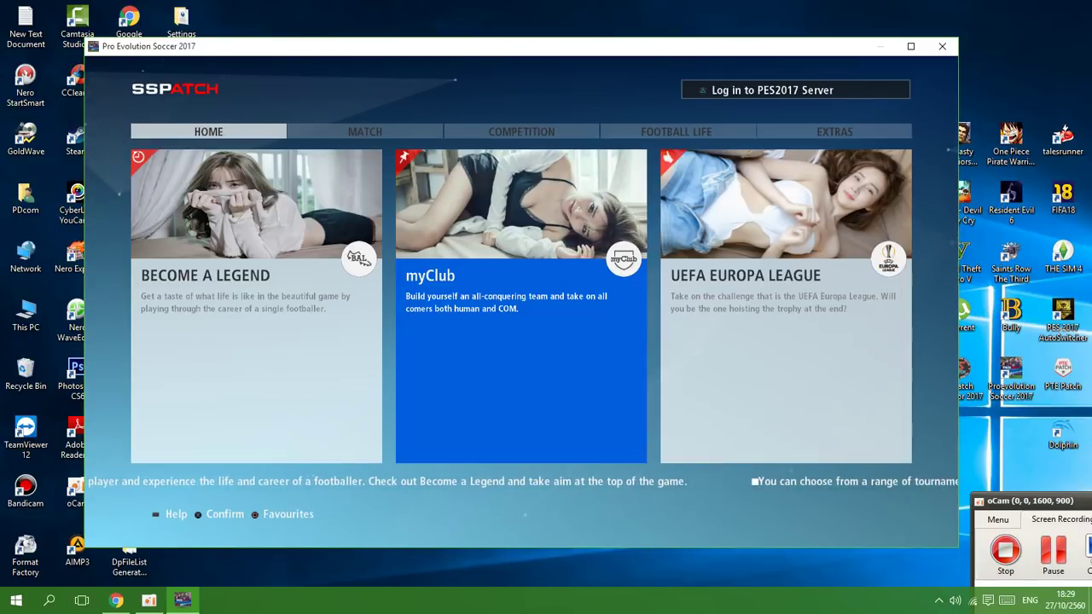
key("Right")
key("Left")
key("Left")
key("Left")
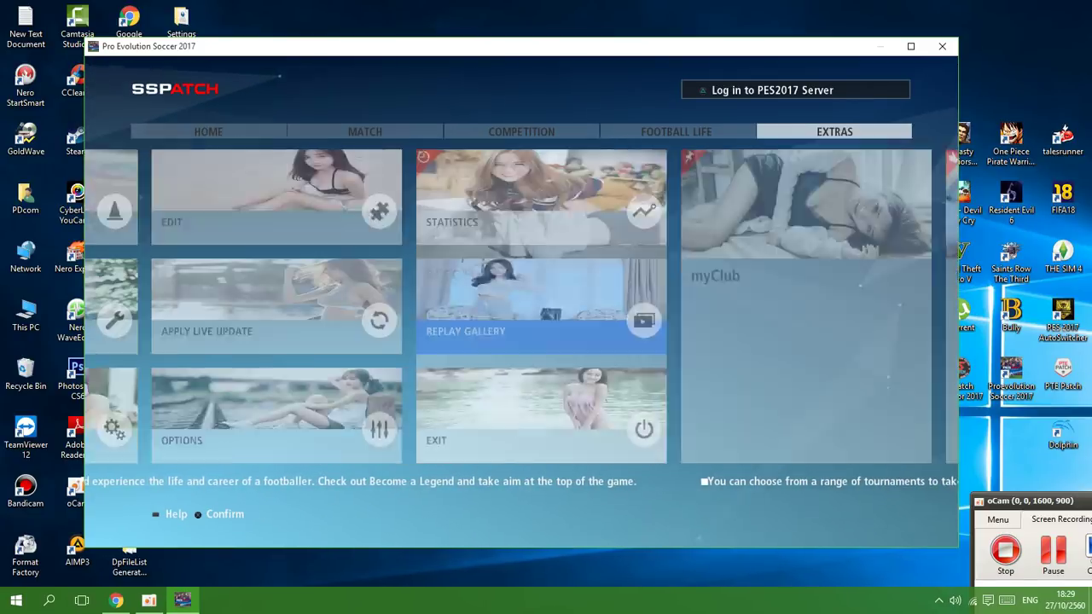
key("Right")
key("Right")
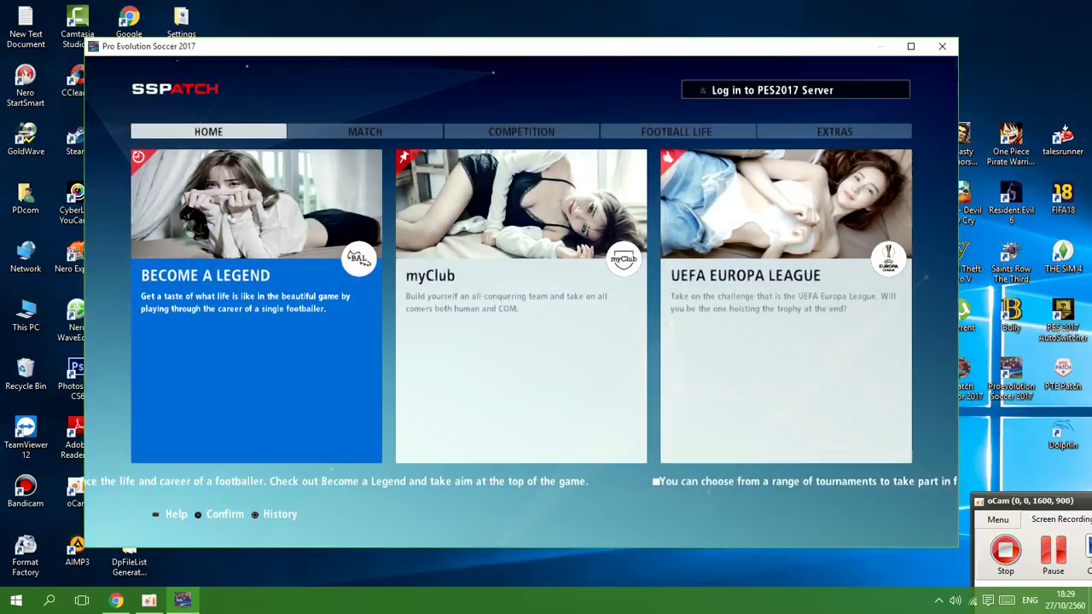
View the tile graphics on the Extras page, moving across to Online Settings
key("Left")
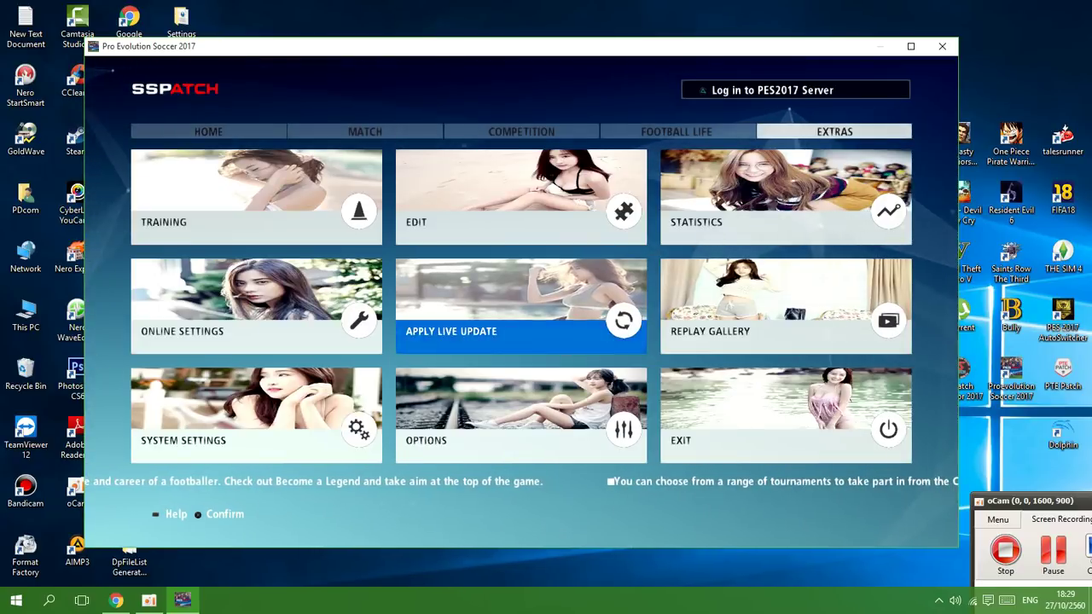
key("Left")
key("Left")
key("Right")
key("Left")
key("Left")
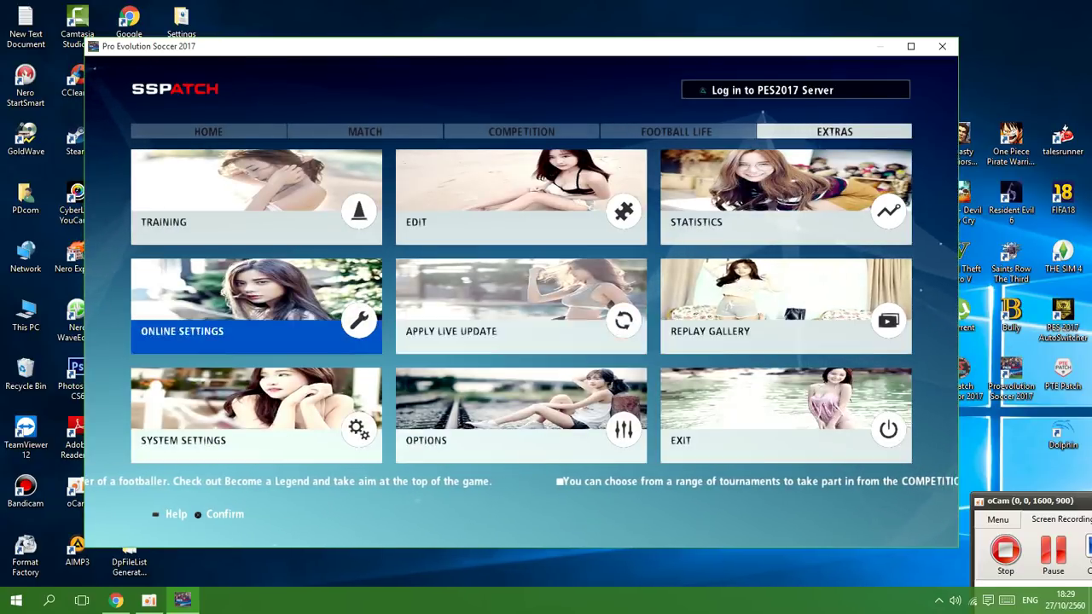
Browse back from Extras through Football Life and Competition to the Play Match tile to view their graphics
key("Left")
key("Left")
key("Left")
key("Left")
key("Left")
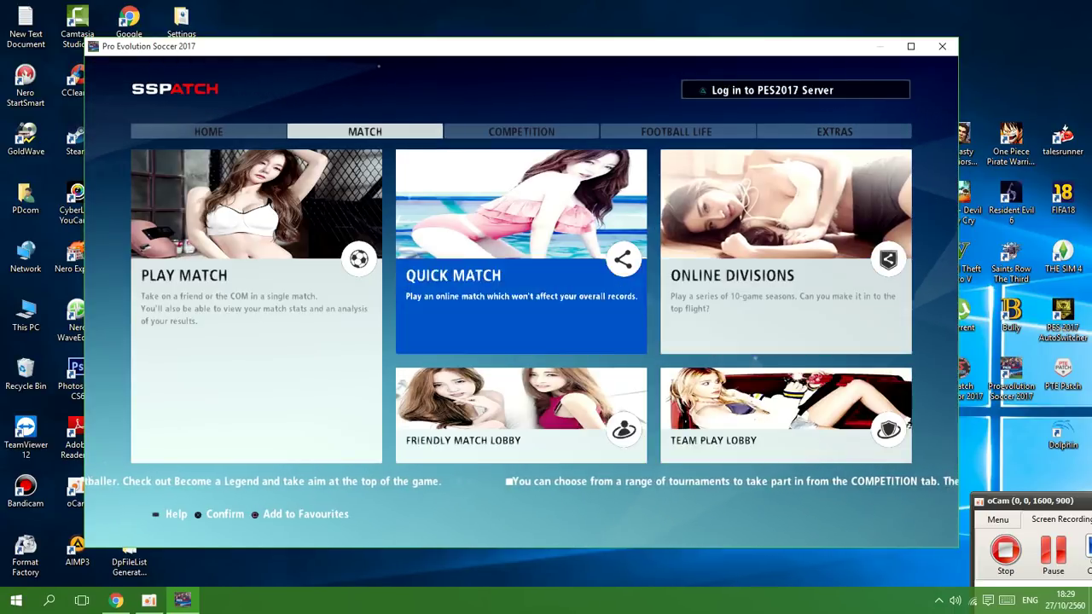
key("Left")
key("Left")
key("Right")
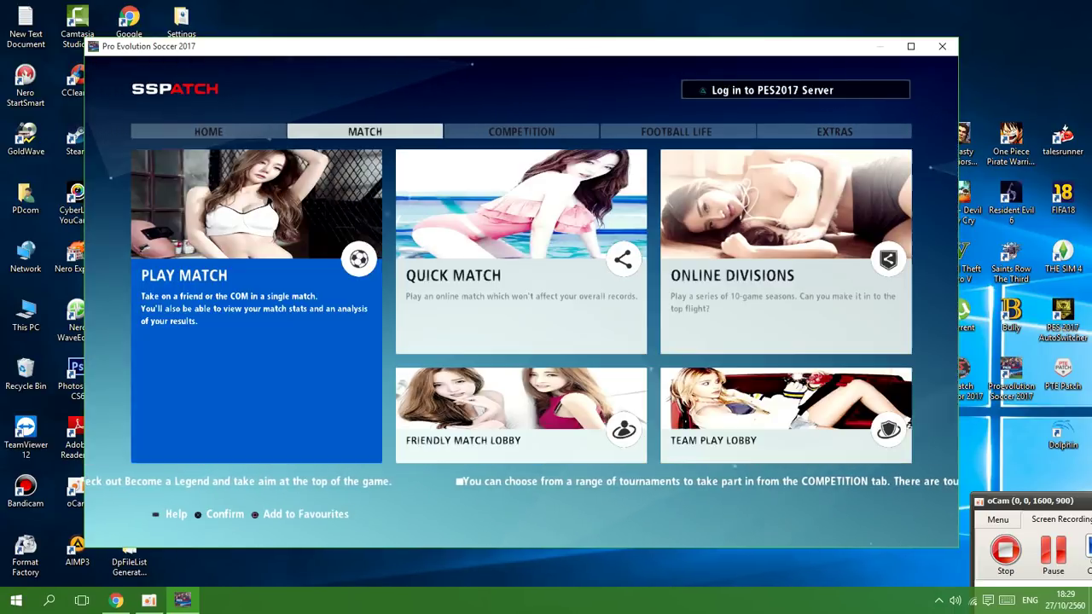
Look through the Competition and Football Life pages in turn, continuing on to Extras
key("Right")
key("Right")
key("Right")
key("Right")
key("Right")
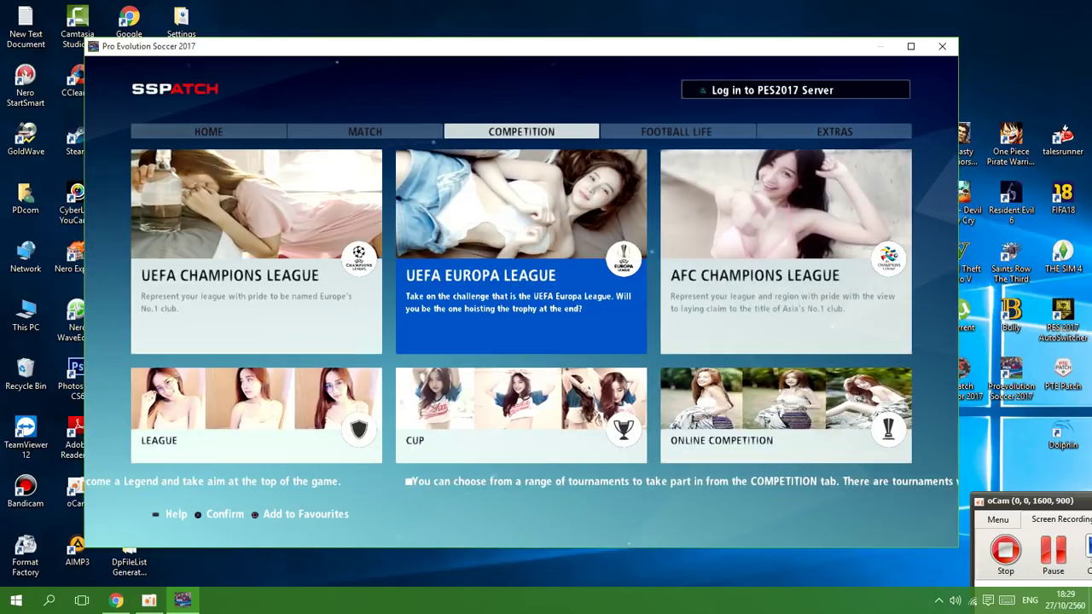
key("Right")
key("Right")
key("Right")
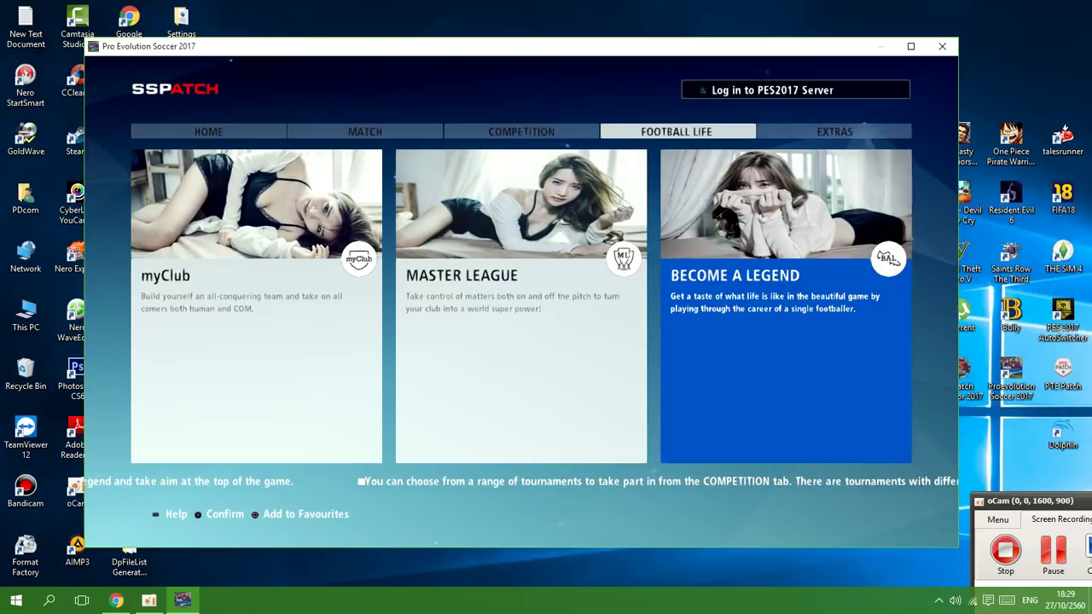
key("Right")
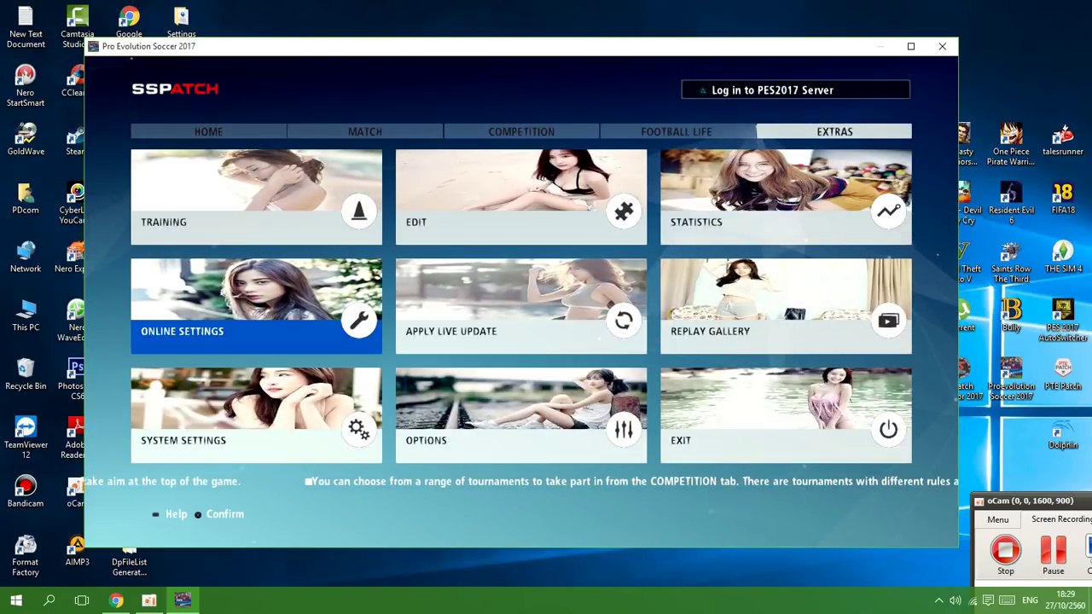
Open the Edit menu from the Extras page to view its background, and return to the top menu
key("Left")
key("Left")
key("Right")
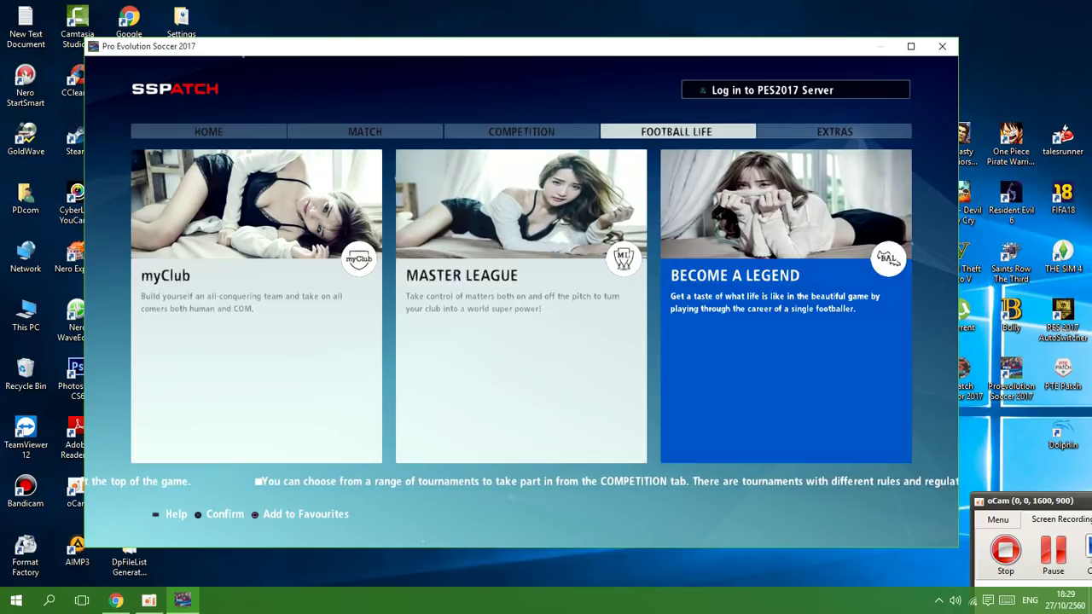
key("Right")
key("Up")
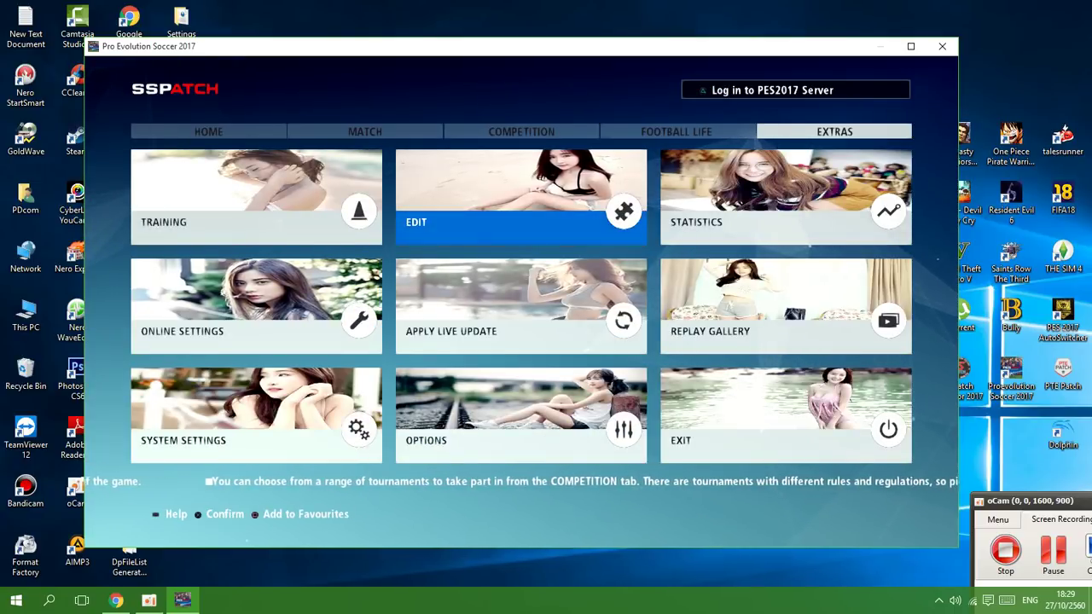
key("Return")
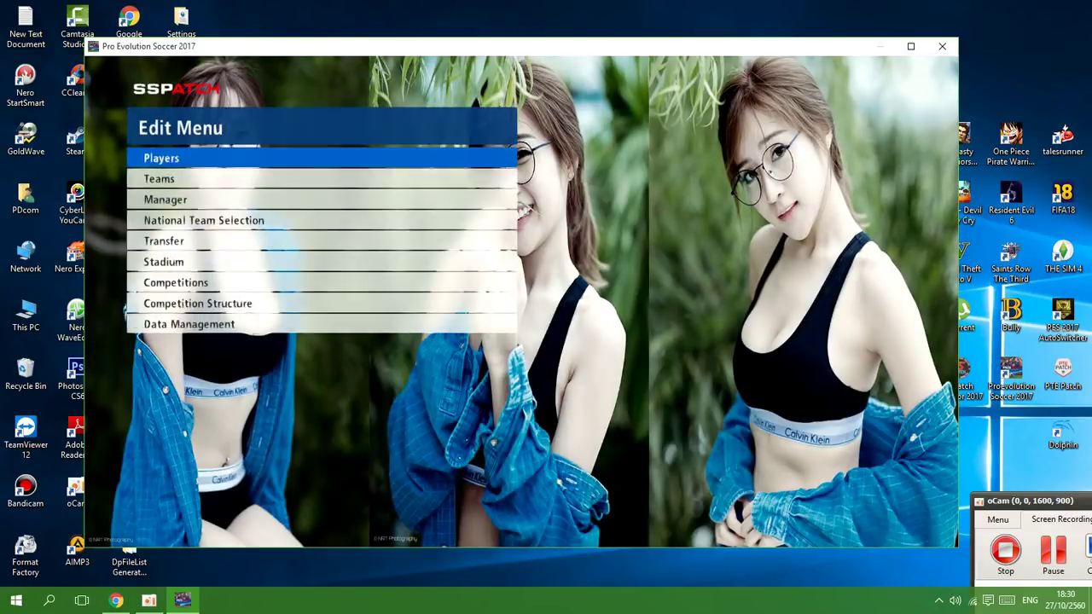
key("Escape")
key("Left")
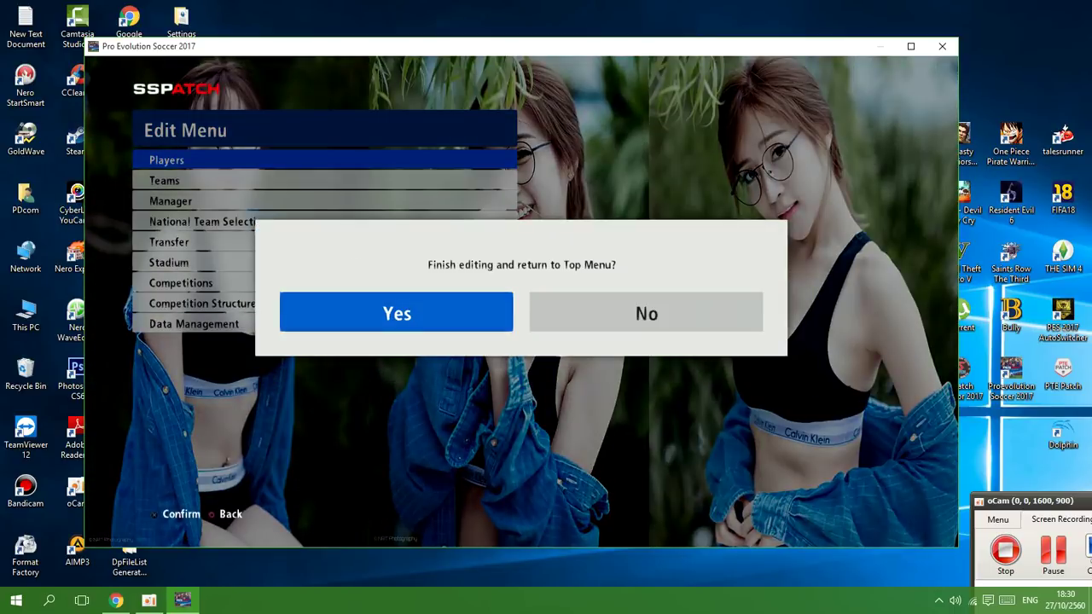
key("Return")
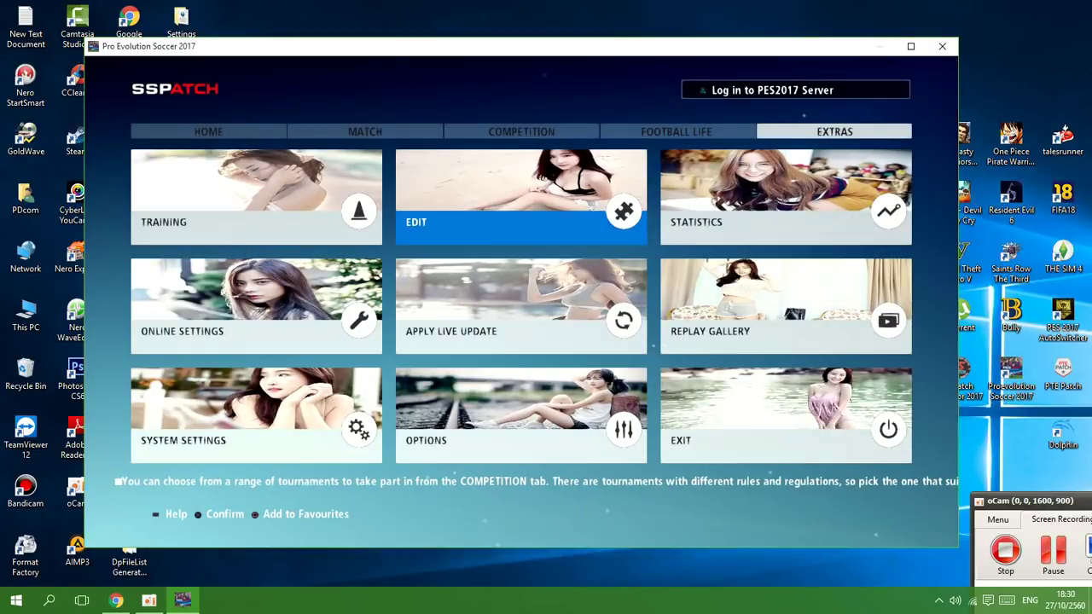
Go back to the Match page and start an exhibition match from Play Match
key("Left")
key("Left")
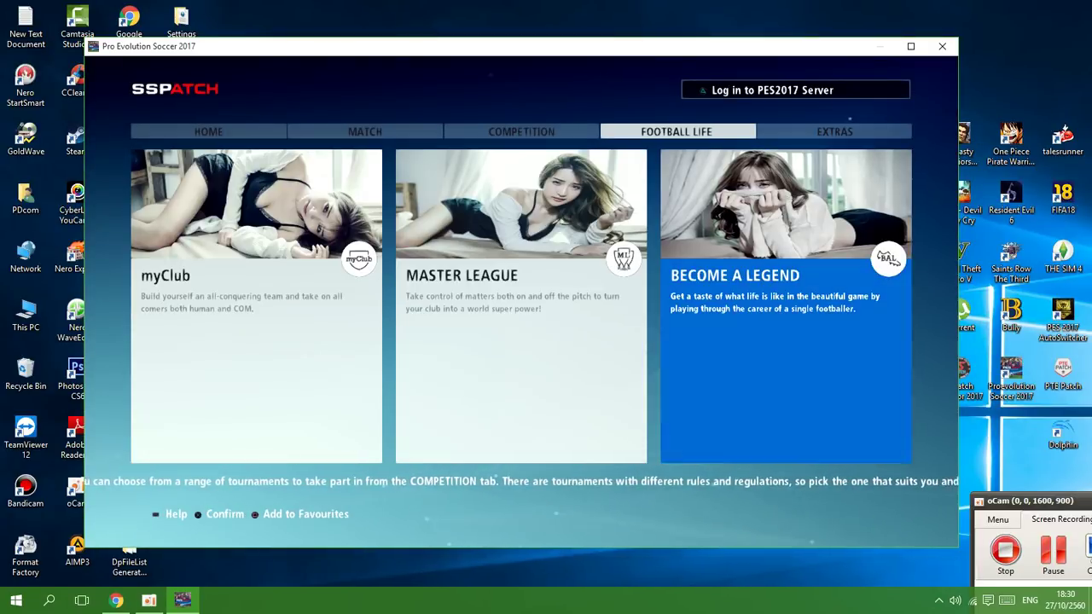
key("Left")
key("Left")
key("Left")
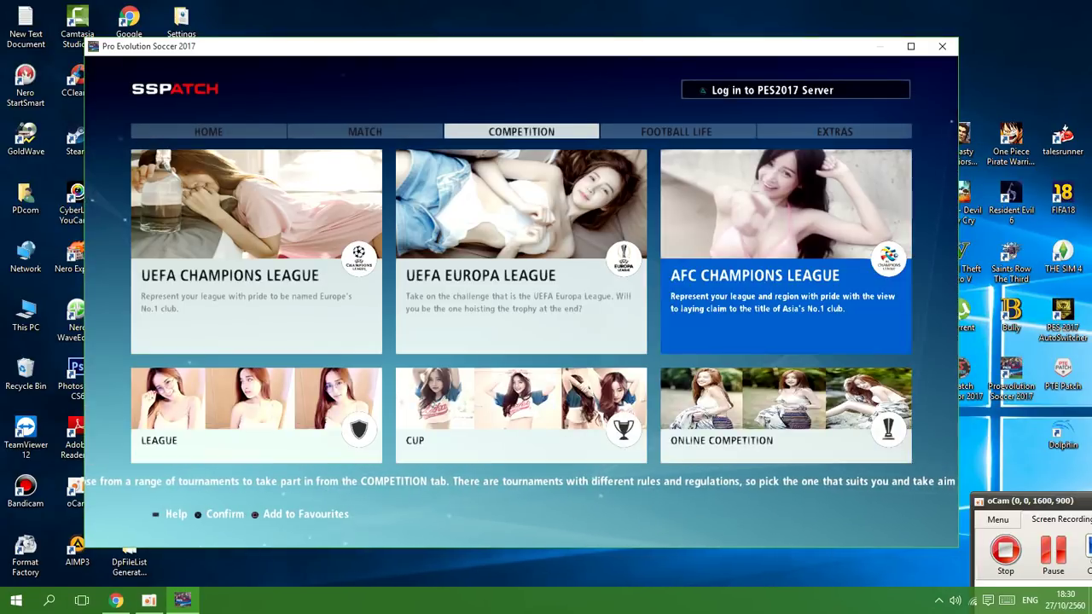
key("Left")
key("Left")
key("Left")
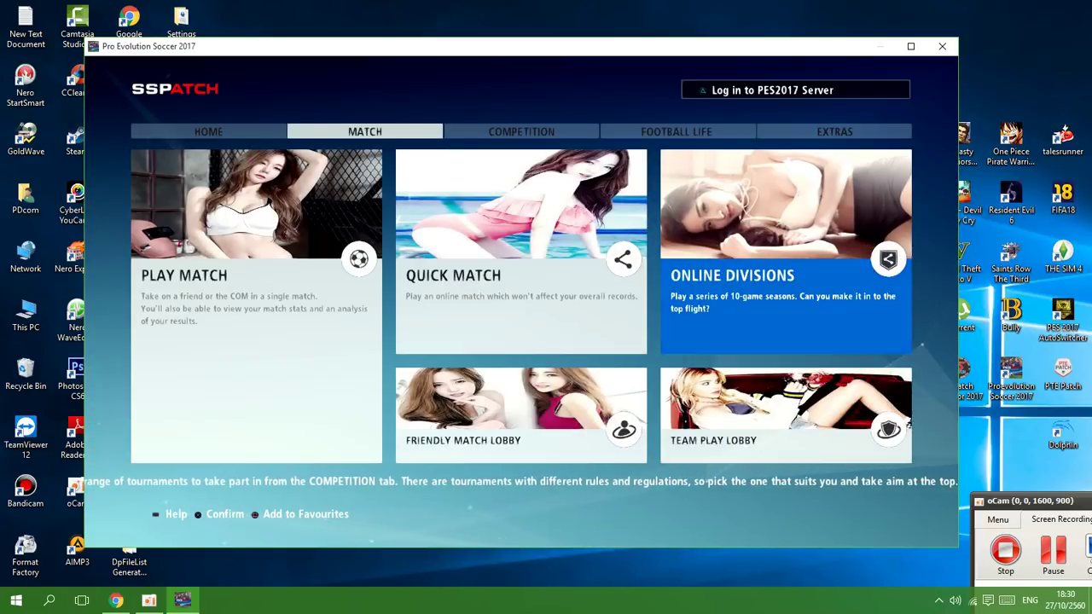
key("Left")
key("Left")
key("Return")
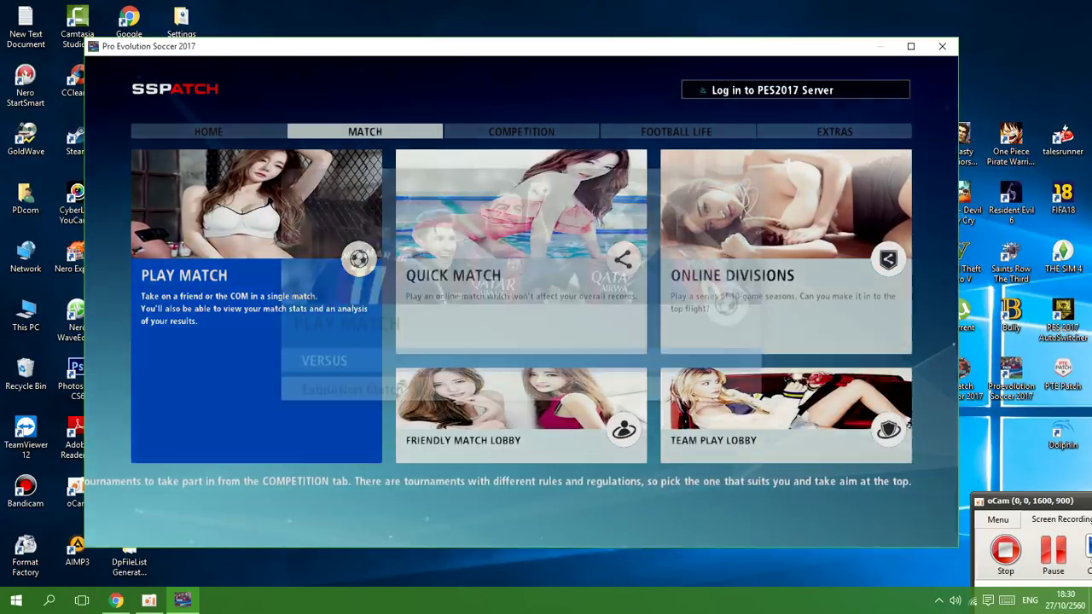
key("Return")
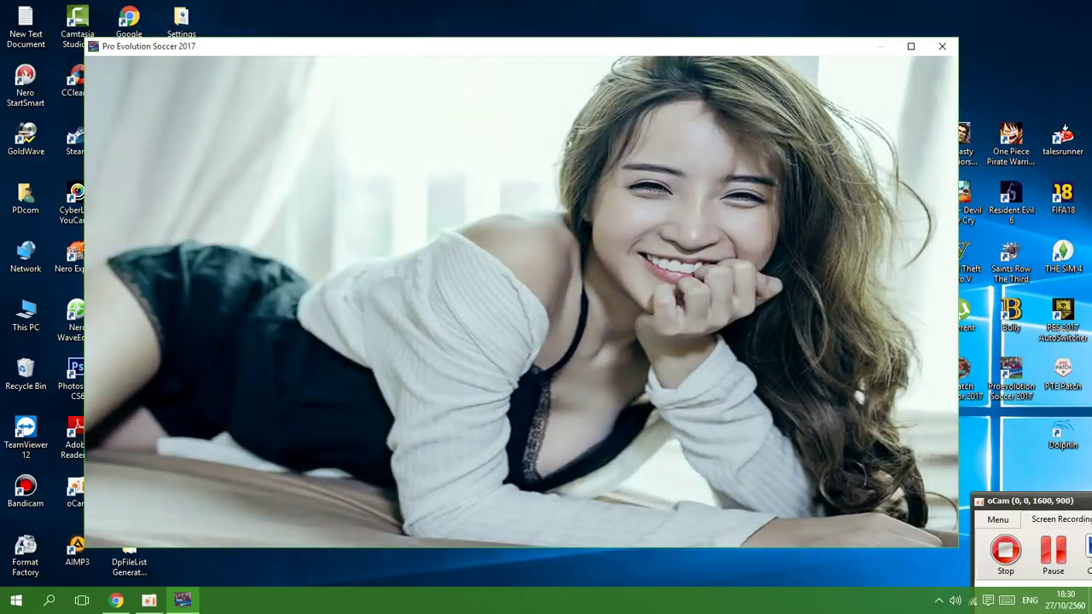
Accept the preset match setup with Arsenal FC against Chelsea FC and proceed to the starting lineup screen
key("Return")
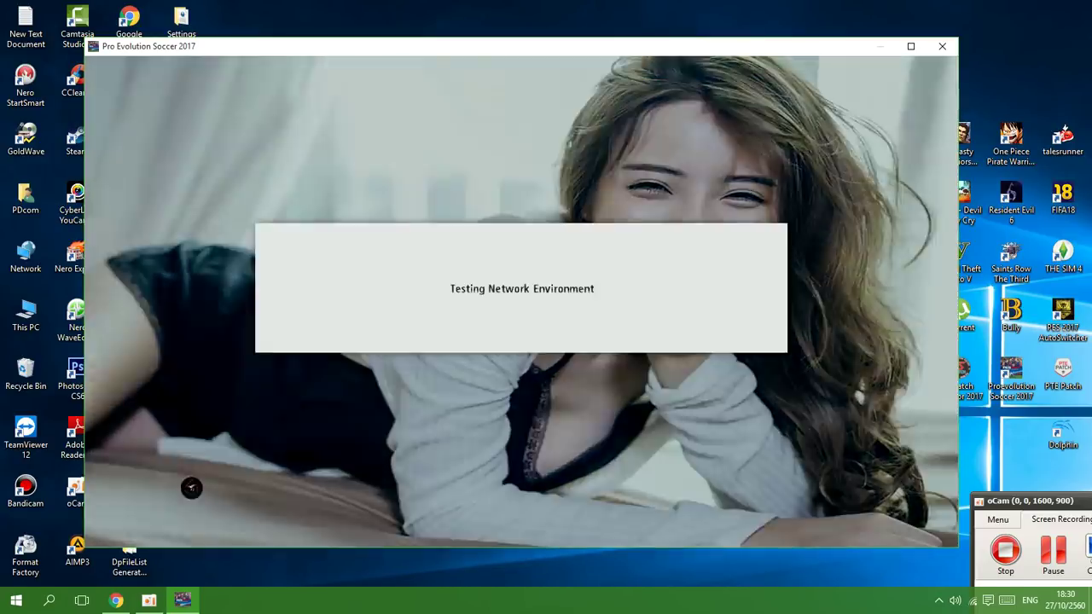
key("Return")
key("Return")
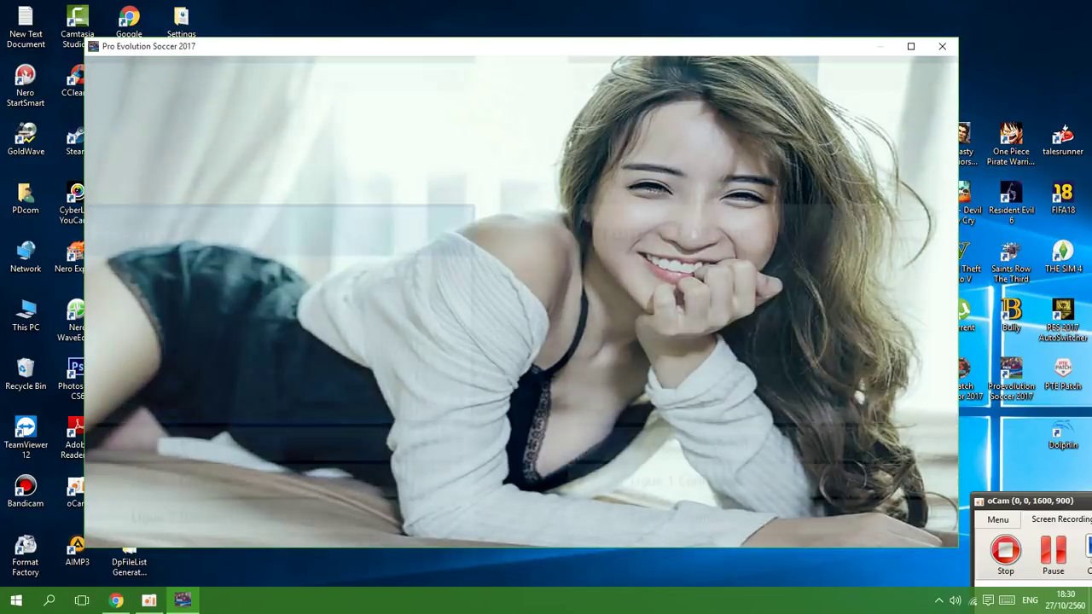
key("Return")
key("Return")
key("Return")
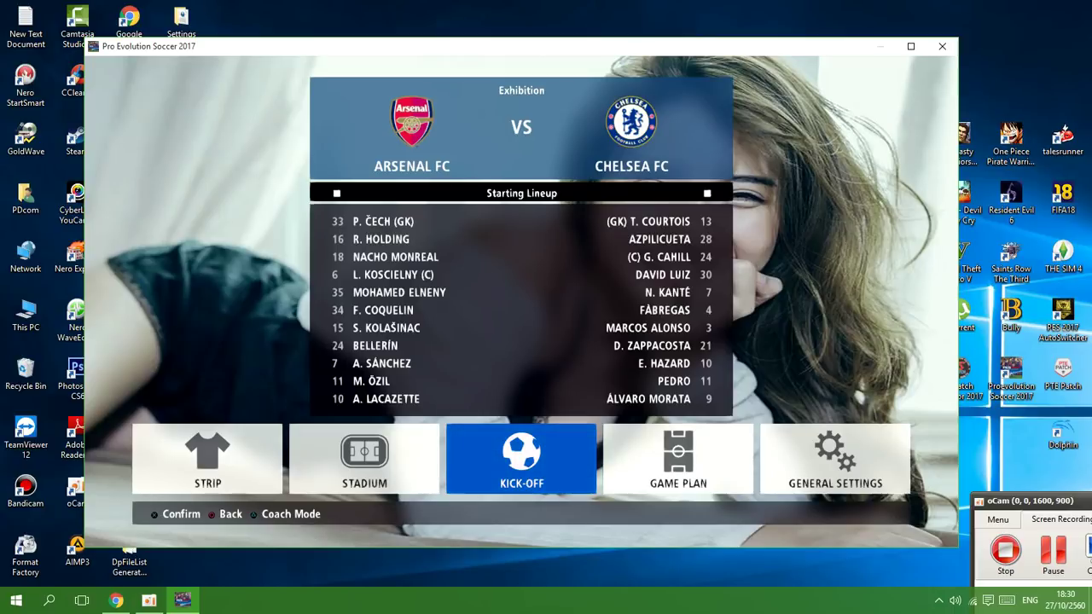
Open the Game Plan from the exhibition match's starting lineup screen to view its graphics
key("Right")
key("Left")
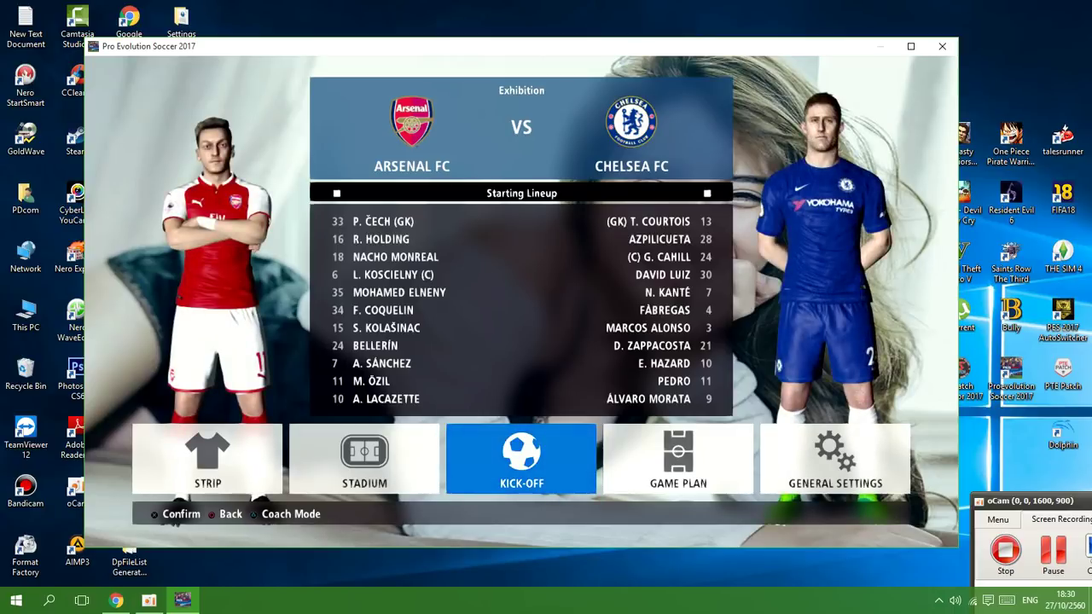
key("Right")
key("Return")
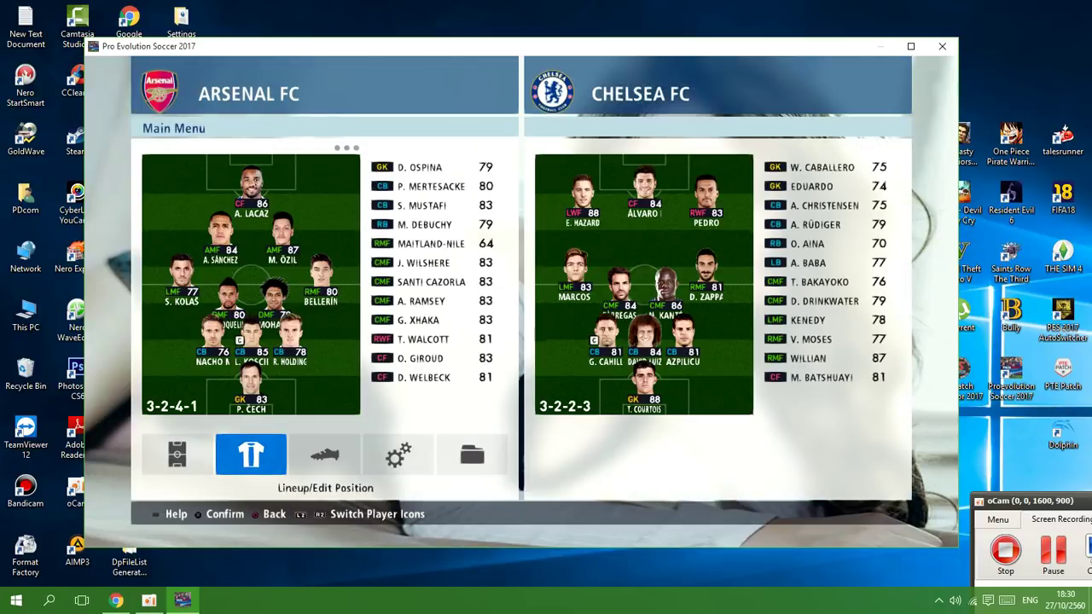
Back out of the Game Plan and the exhibition match setup to the Match page
key("Escape")
key("Escape")
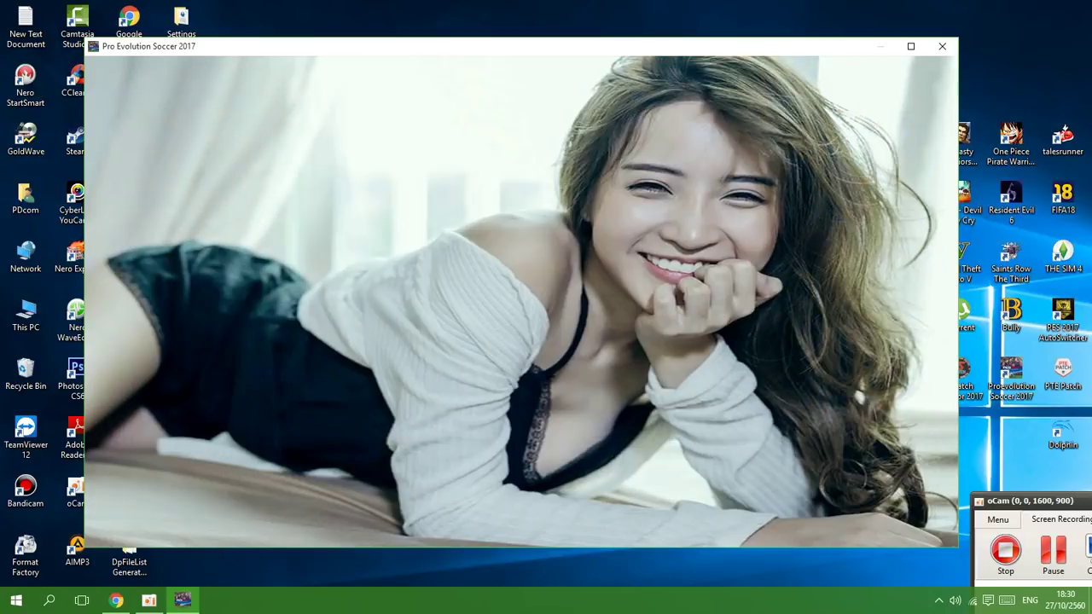
key("Escape")
key("Escape")
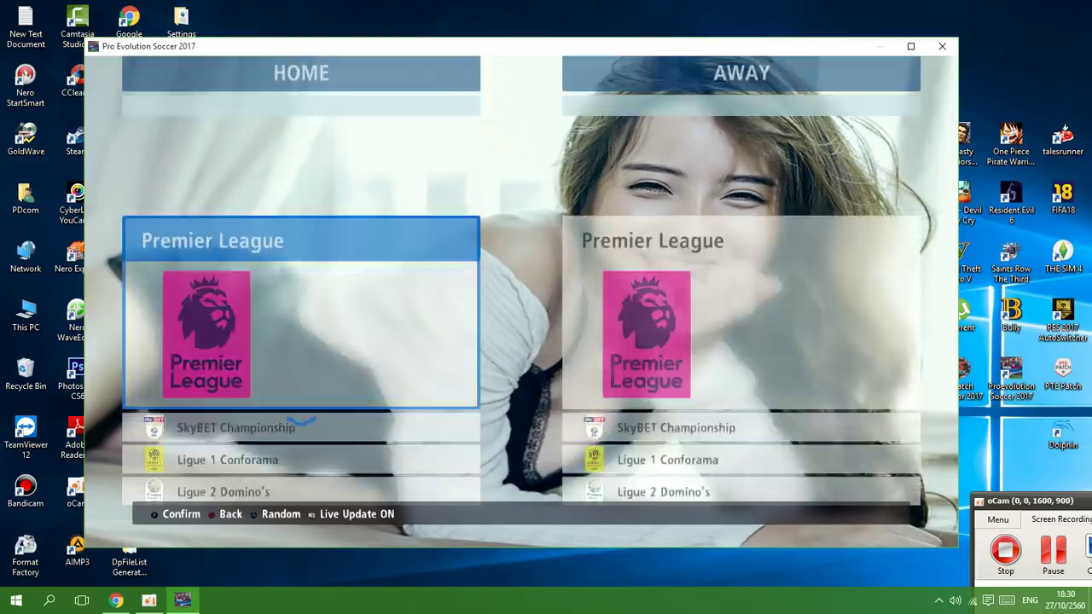
key("Escape")
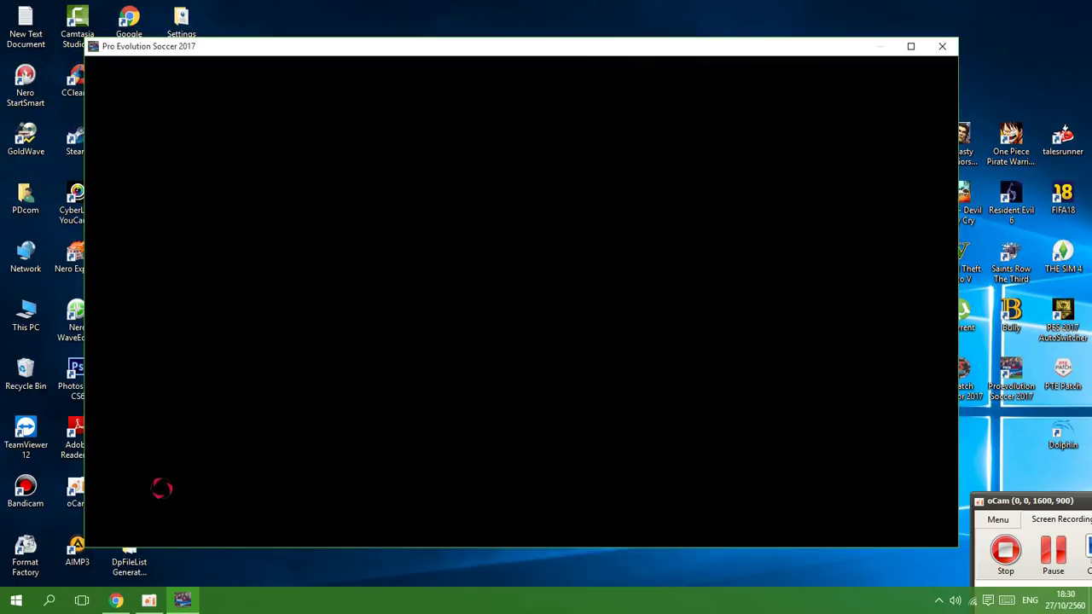
key("Escape")
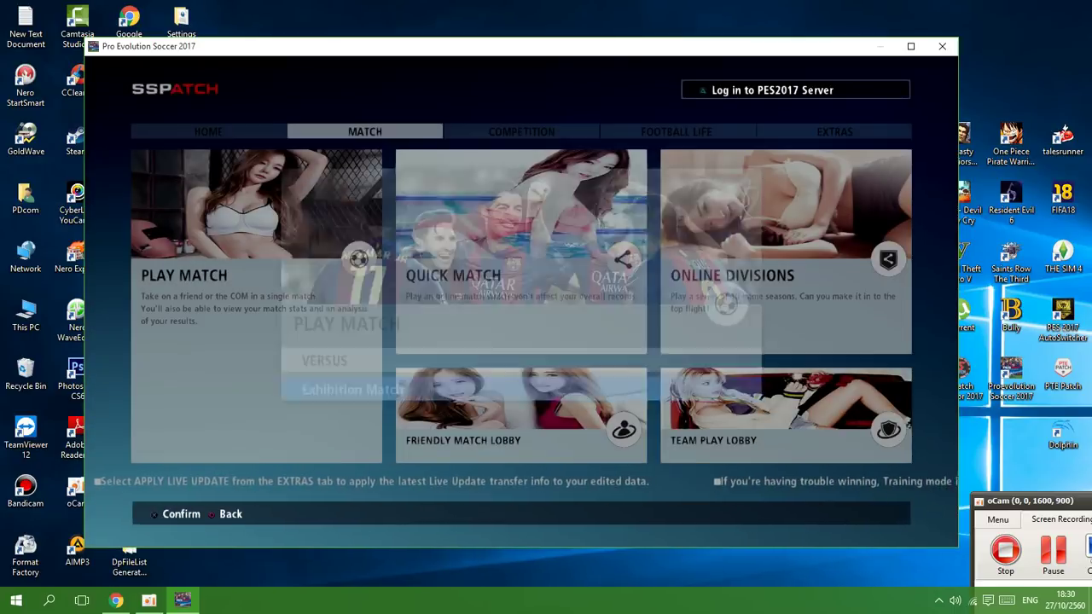
Go through the Competition page to the Football Life page and highlight Master League
key("Right")
key("Right")
key("Right")
key("Right")
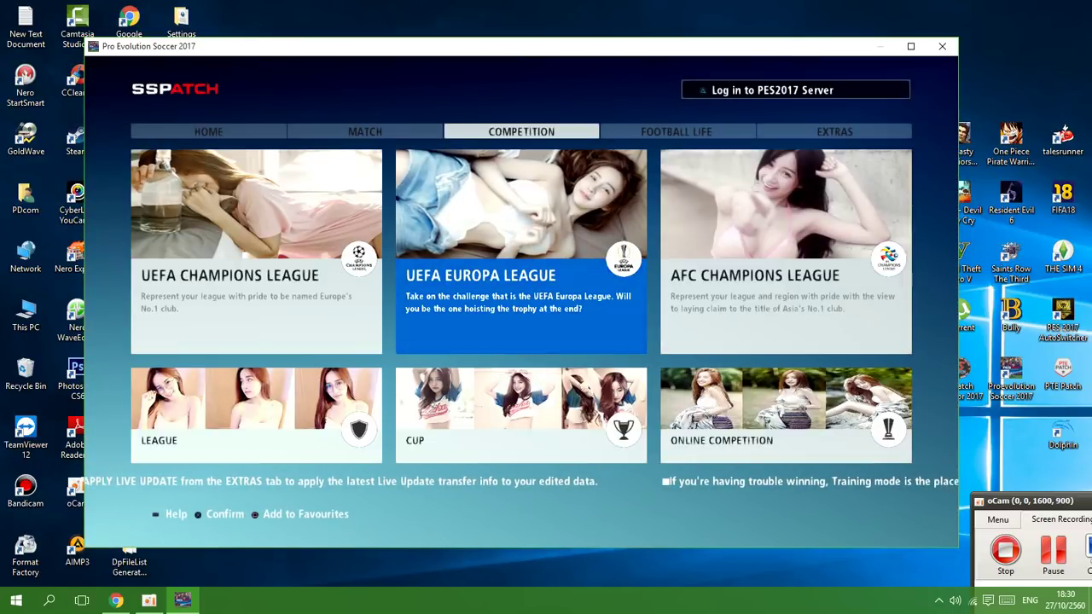
key("Right")
key("Right")
key("Right")
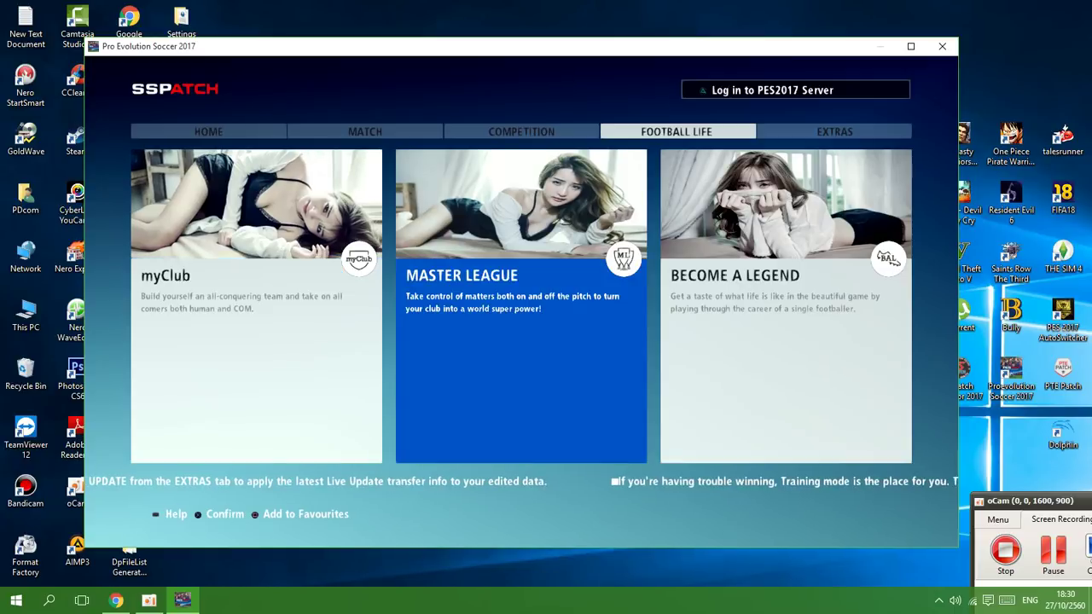
key("Right")
key("Left")
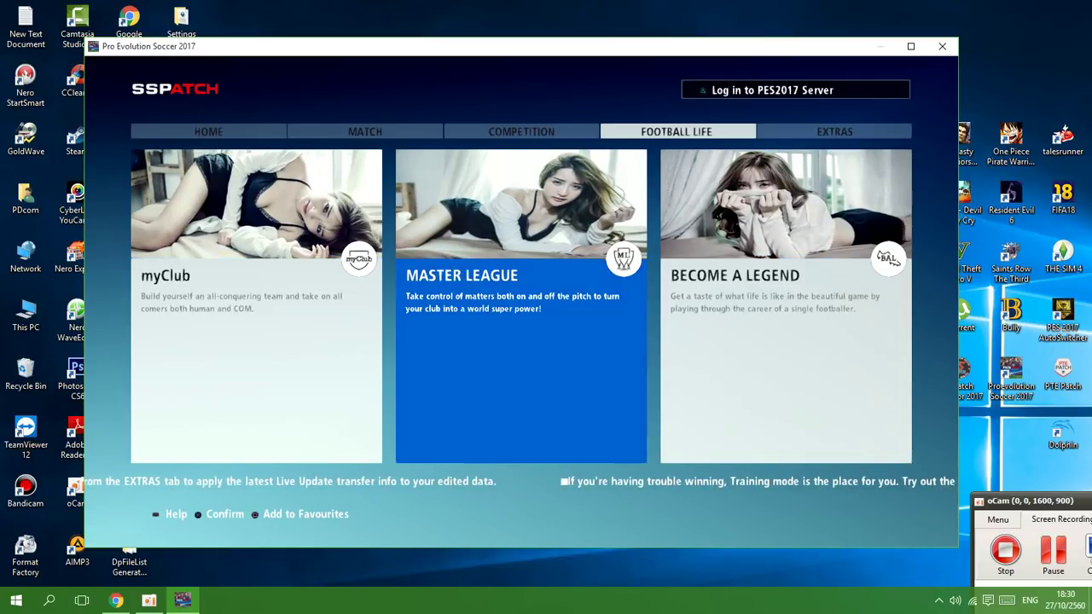
key("Right")
key("Left")
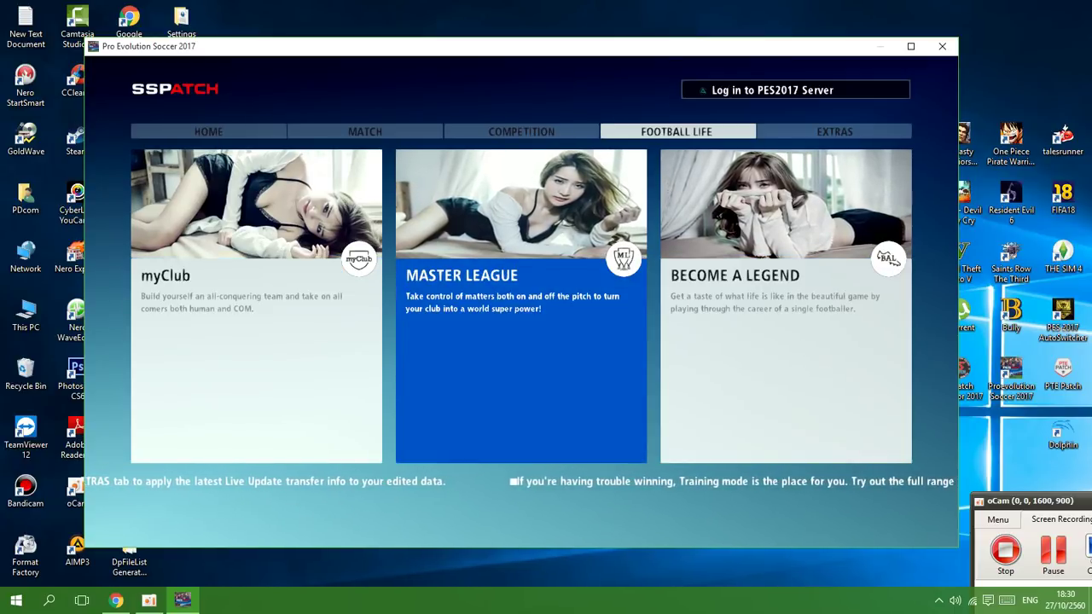
Load the Manchester United Master League save in slot 2, dated 16/05/2028, and reposition the game window on the desktop
key("Return")
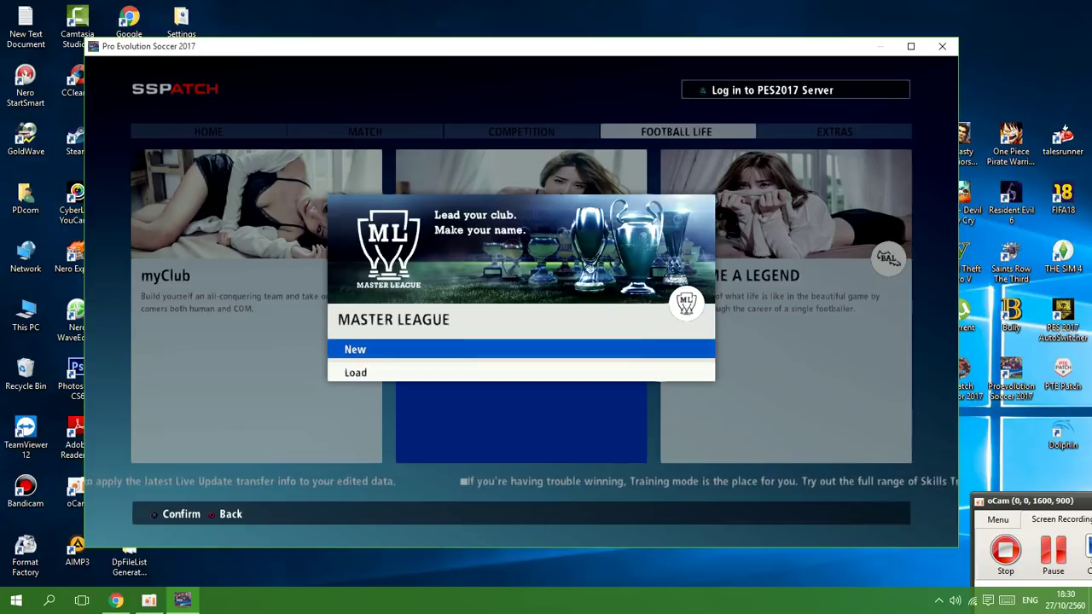
key("Down")
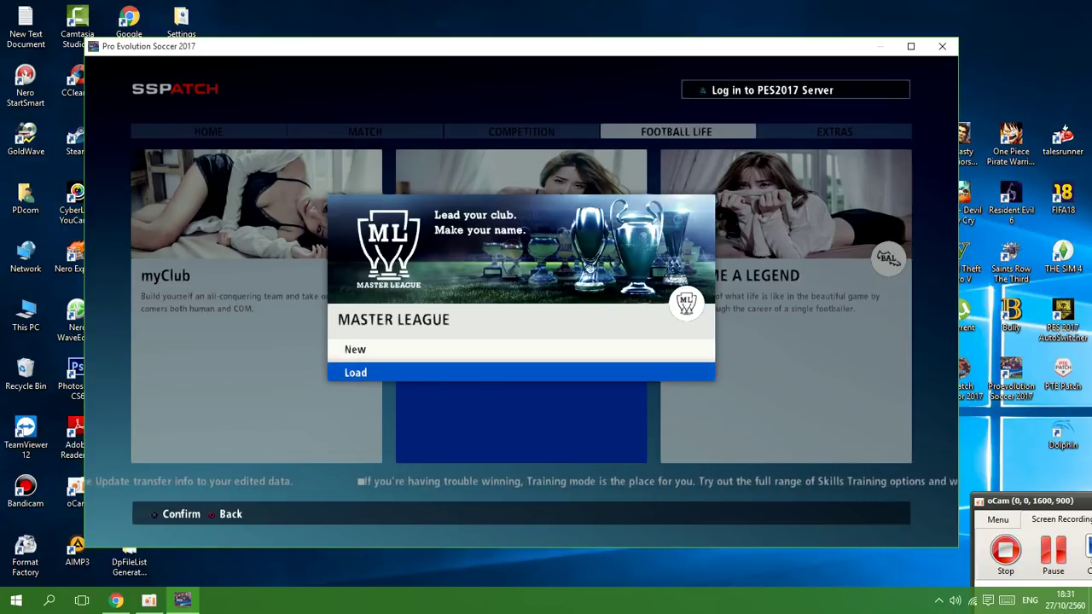
key("Return")
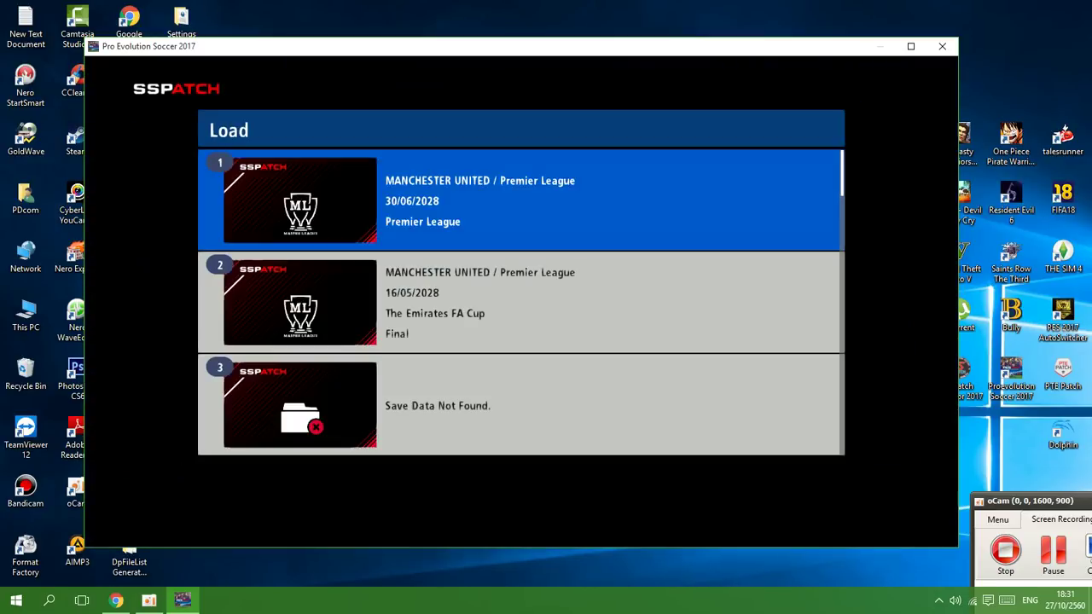
key("Down")
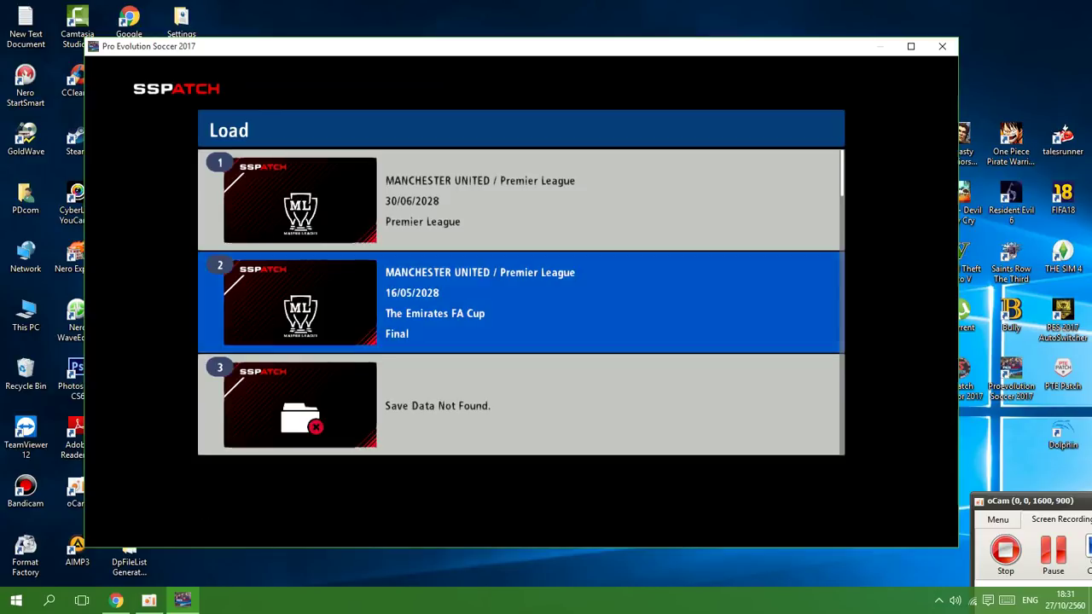
key("Return")
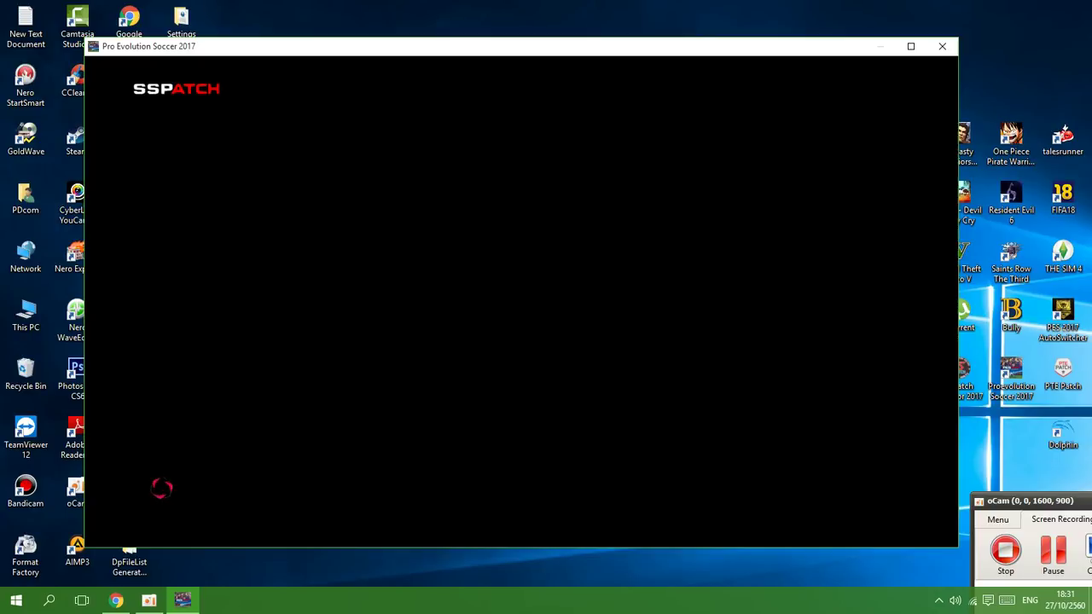
left_click_drag(567, 53, 626, 41)
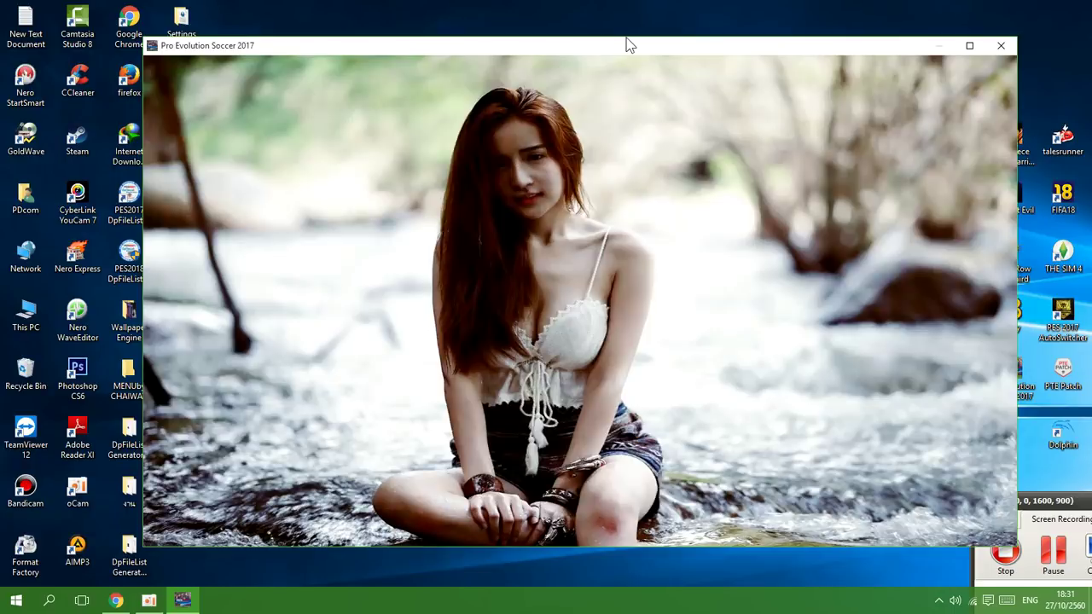
Open Negotiations under Team Management to view its menu graphics
key("Right")
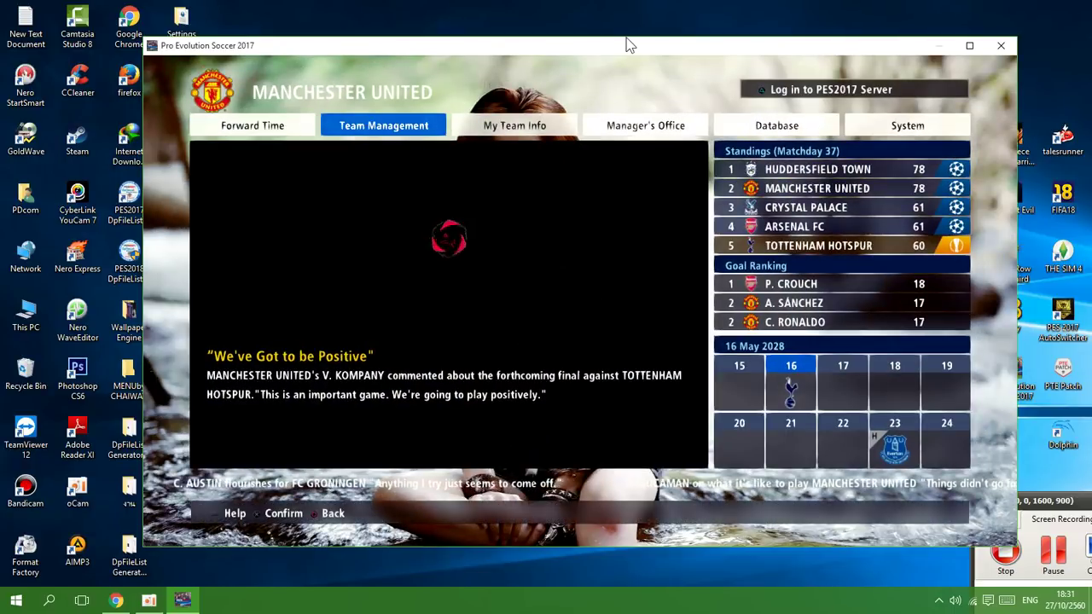
key("Return")
key("Return")
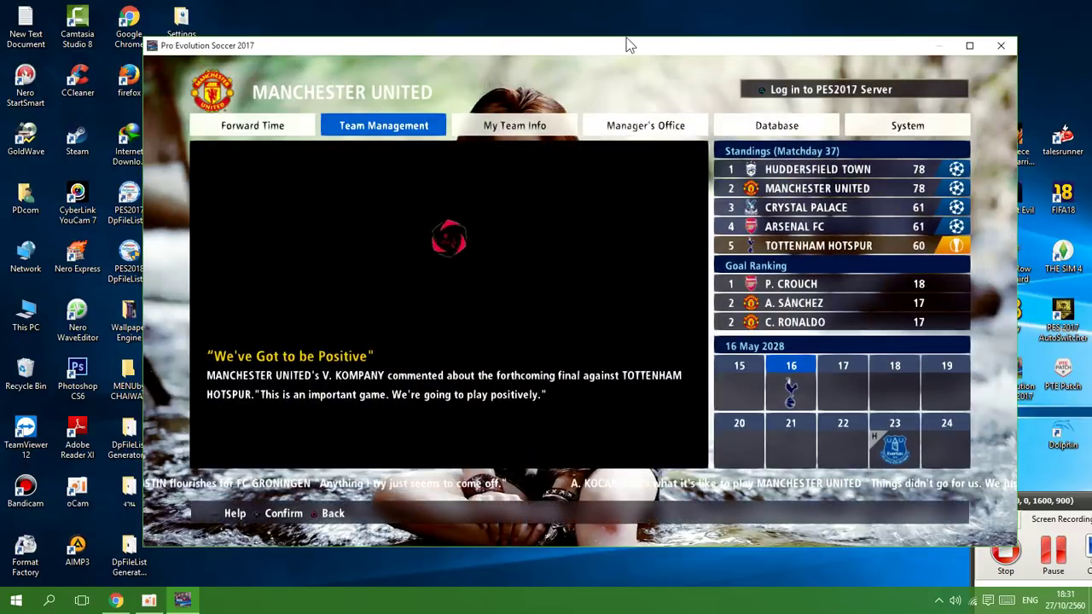
key("Down")
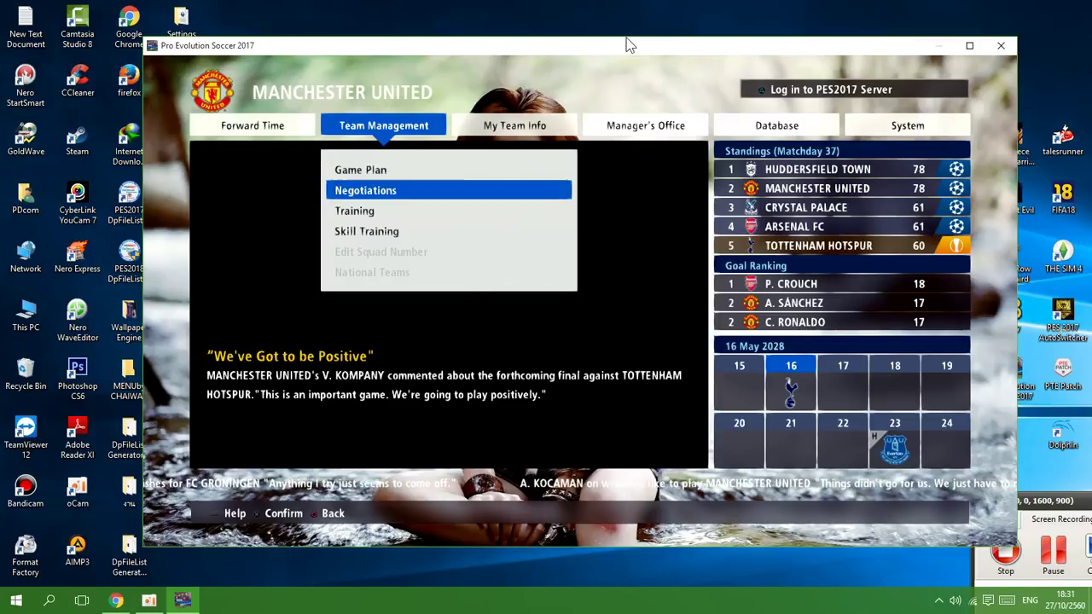
key("Return")
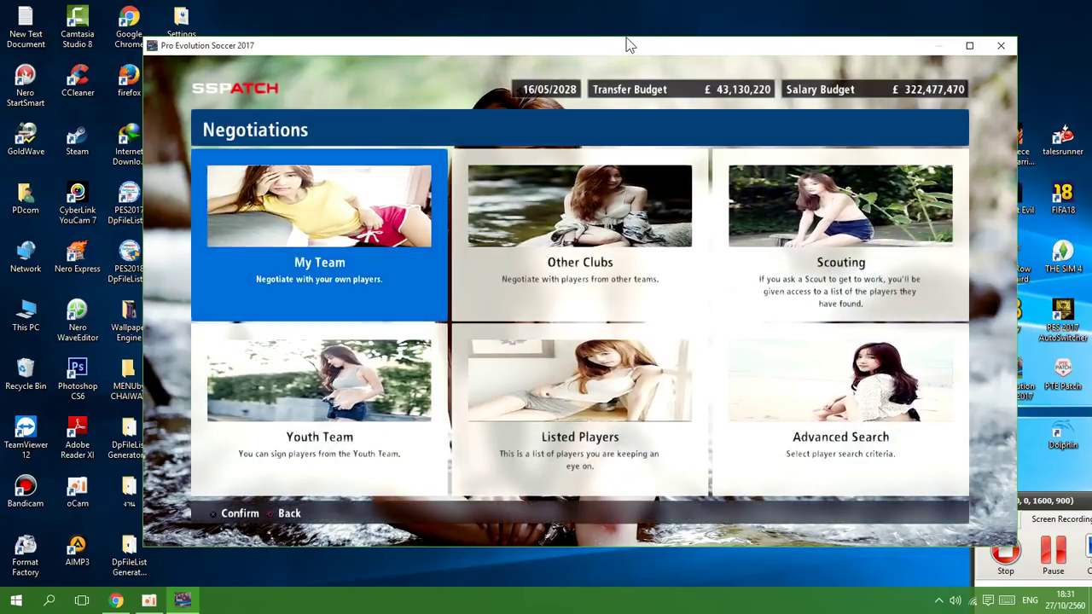
View Advanced Search and its Player Name entry in Negotiations, leaving the name blank, and return to the club menu
key("Right")
key("Right")
key("Down")
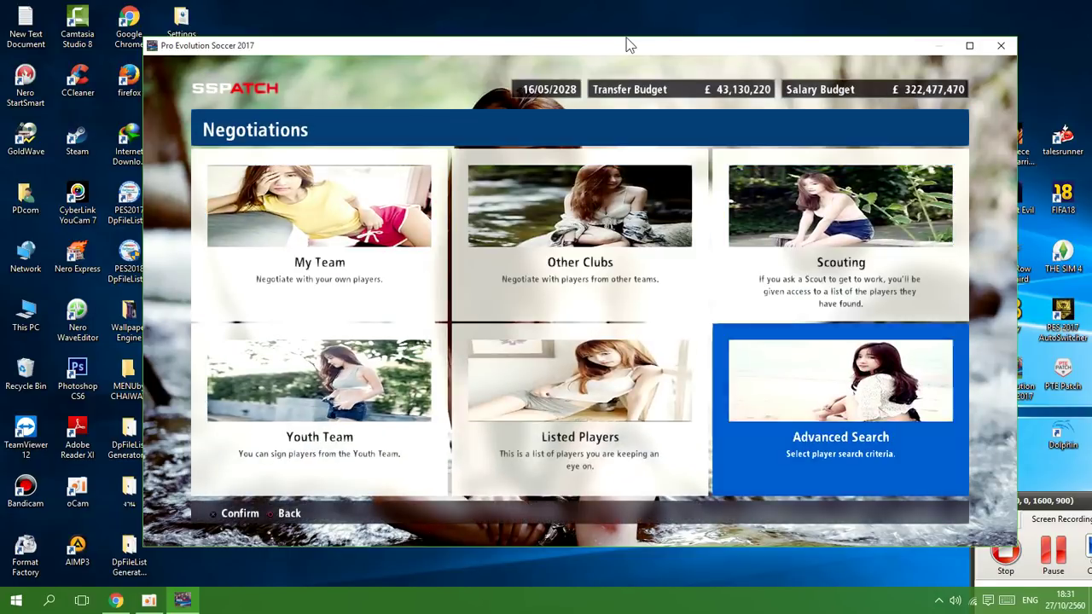
key("Return")
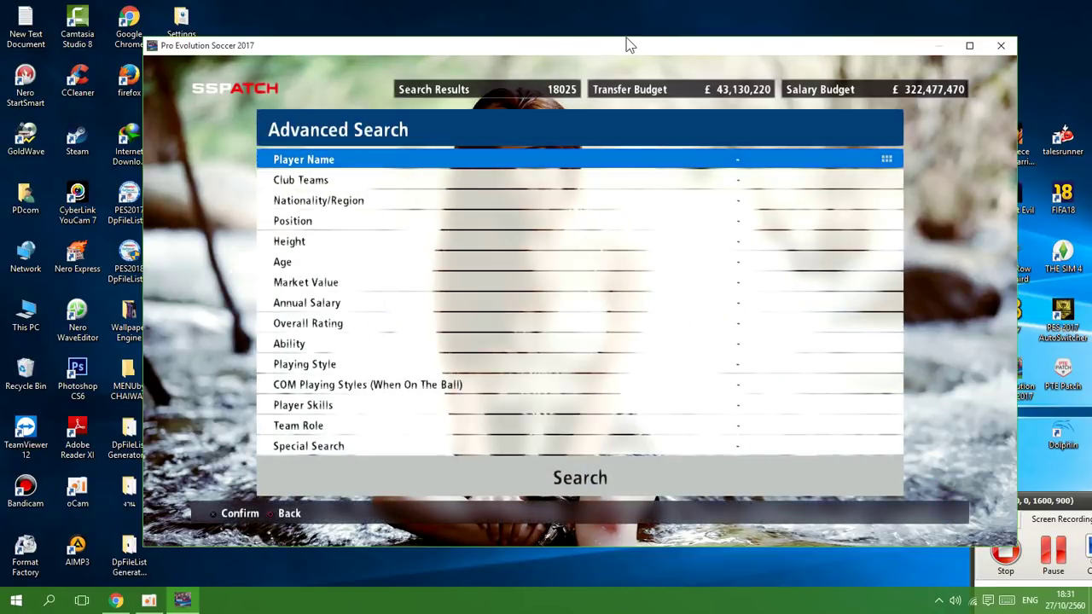
key("Return")
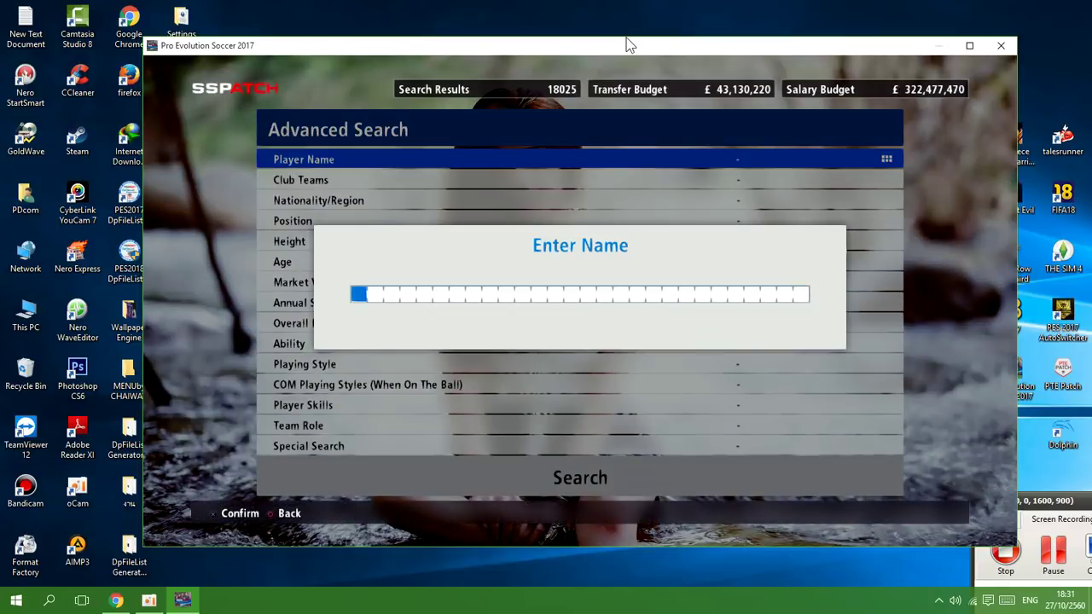
key("Escape")
key("Escape")
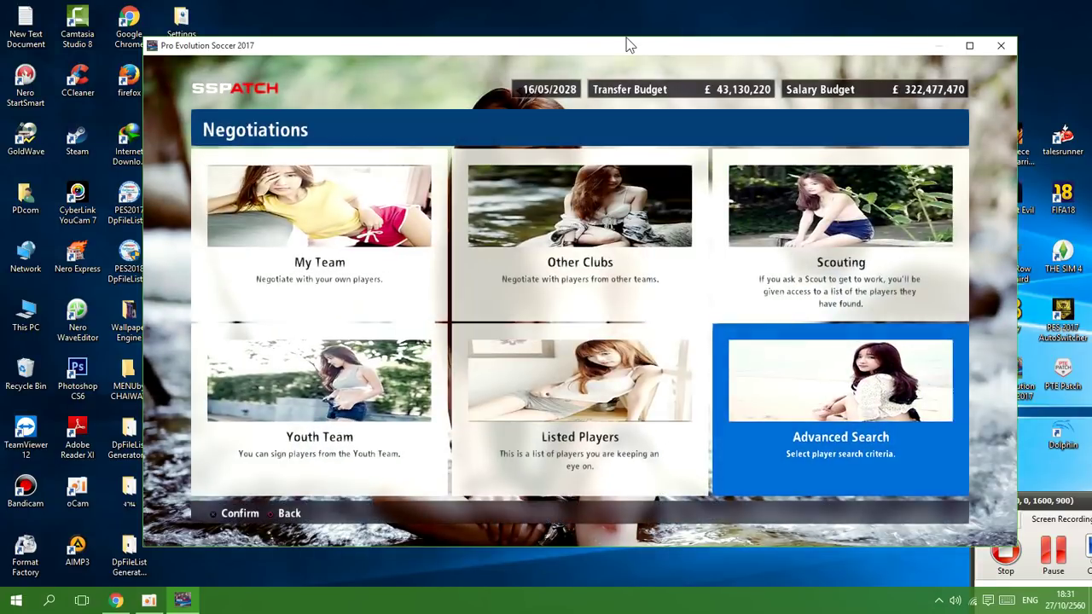
key("Escape")
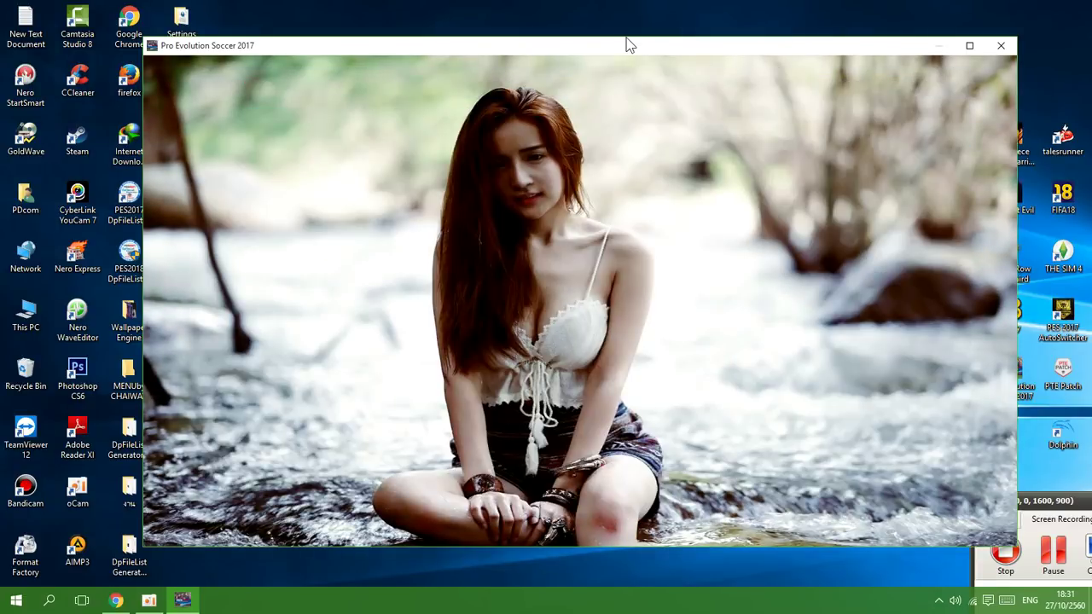
Proceed to the next match from Forward Time and open the Game Plan from its starting lineup screen
key("Left")
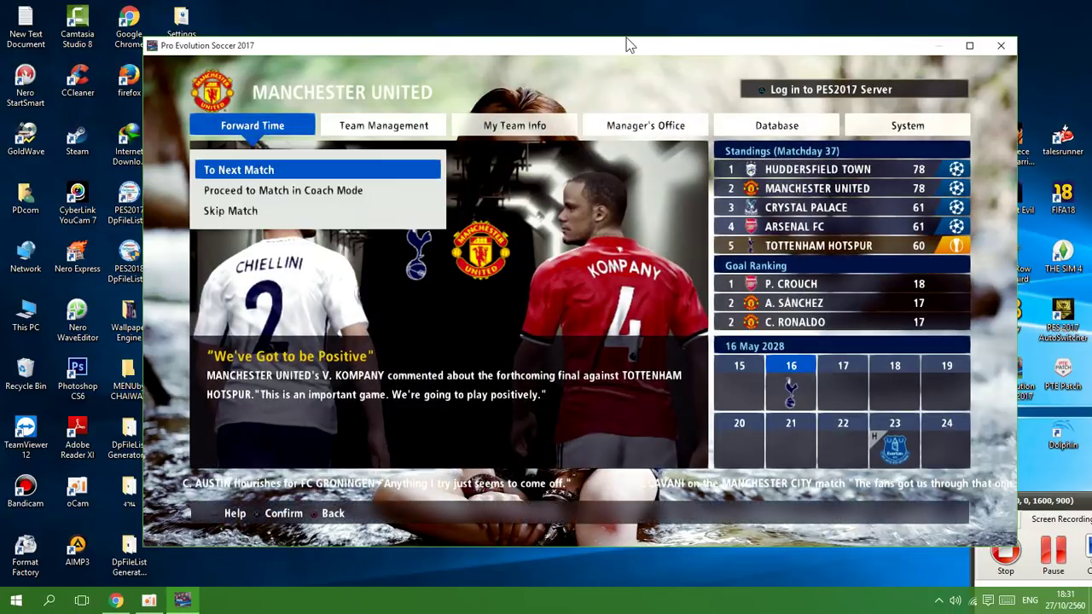
key("Return")
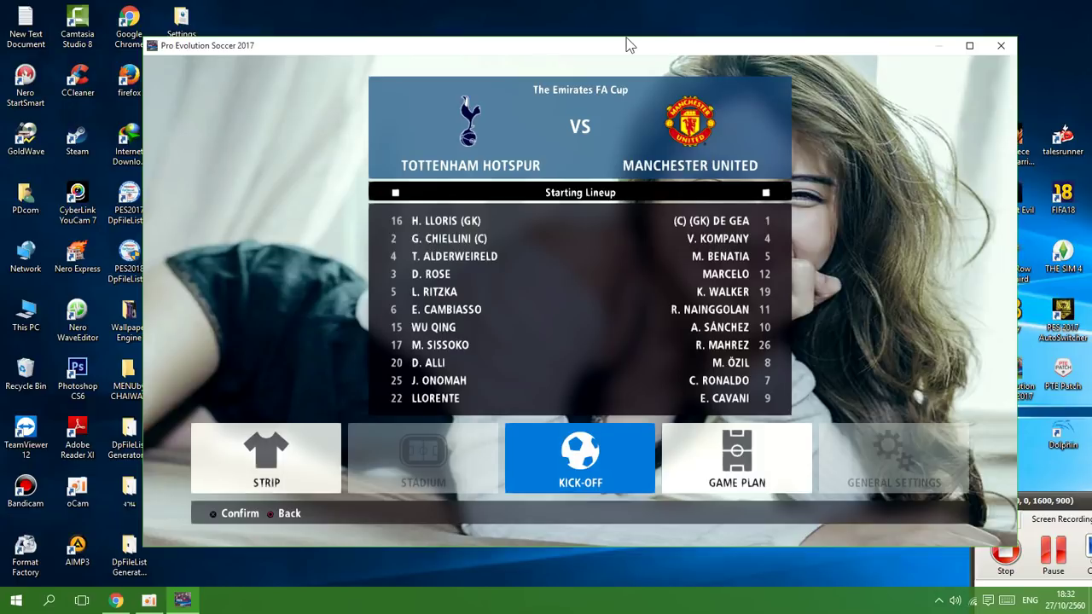
key("Right")
key("Return")
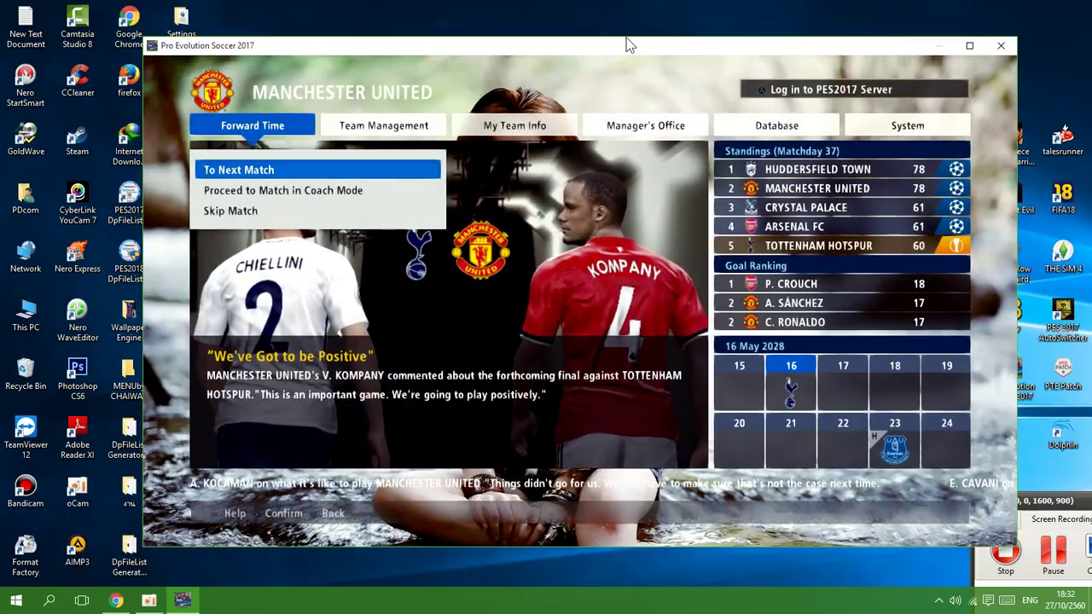
Leave the Master League without saving and return to the top menu
key("Escape")
key("Left")
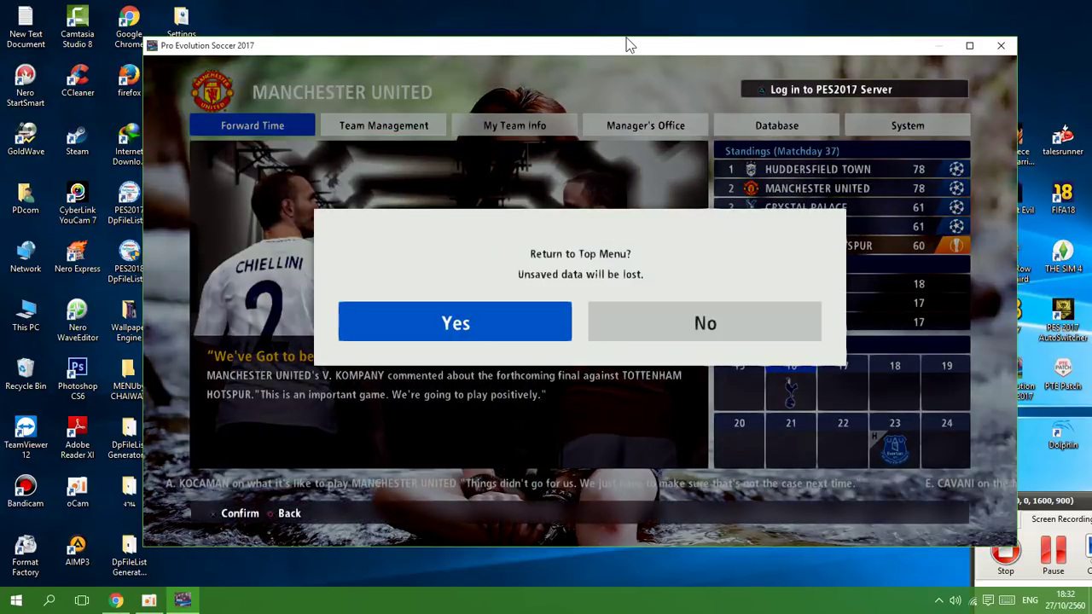
key("Return")
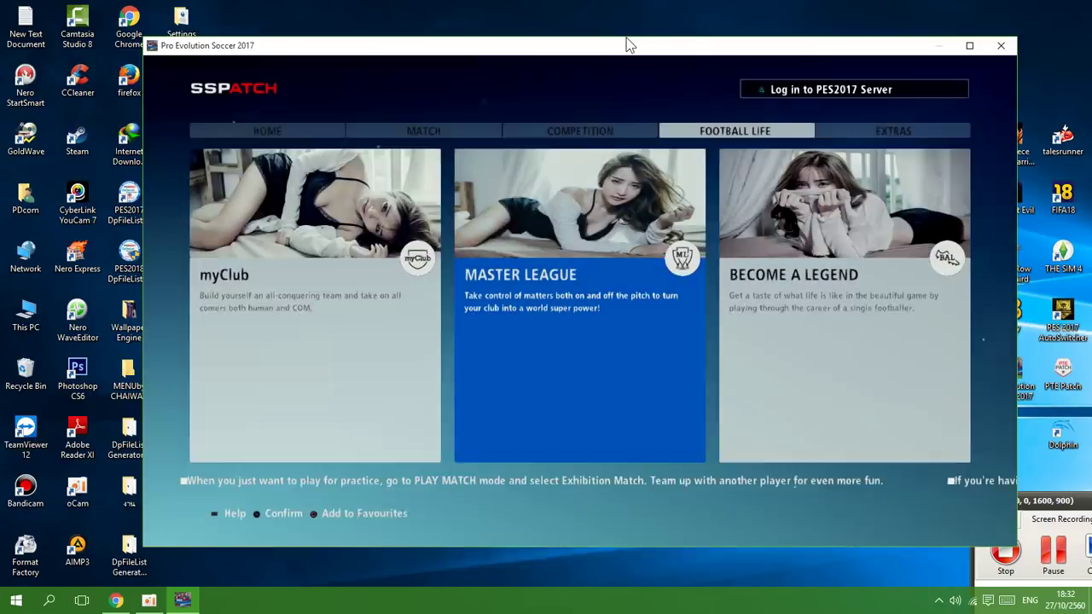
Look across the Competition page's tiles and return to the Football Life page
key("q")
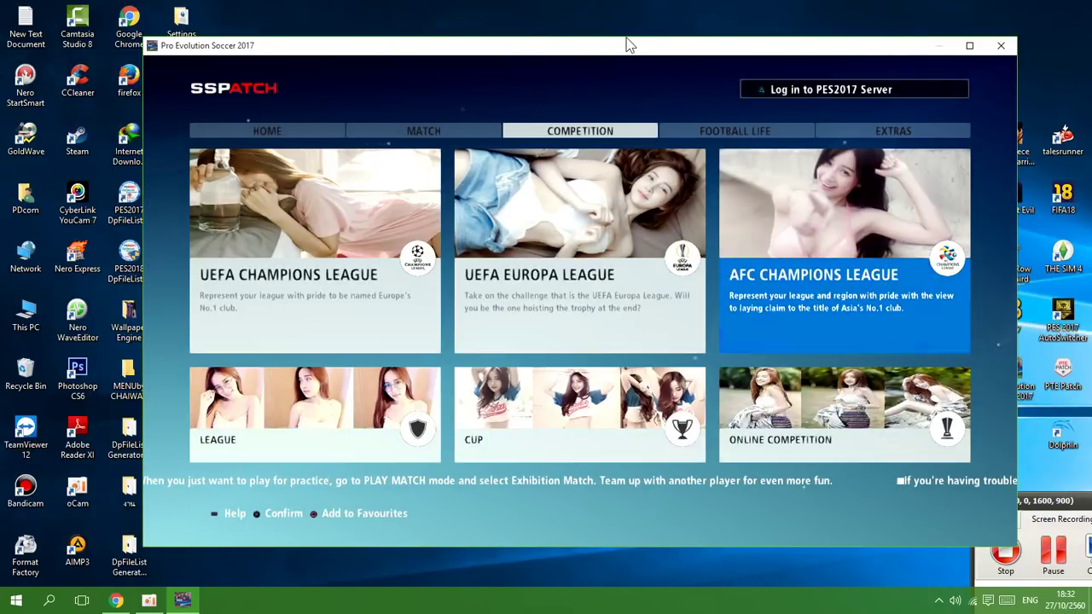
key("Left")
key("Left")
key("Right")
key("Right")
key("e")
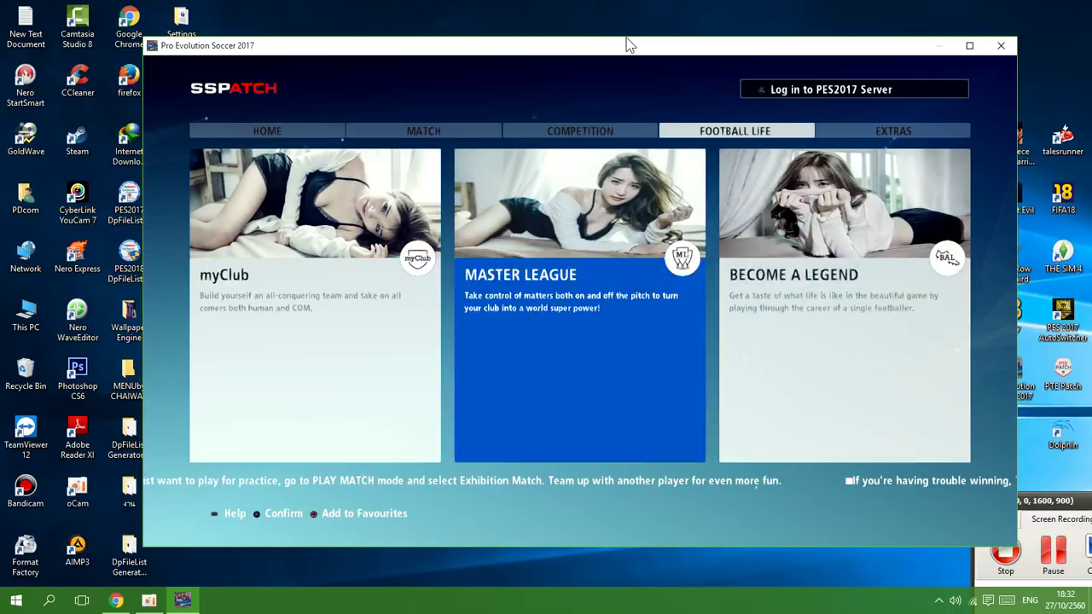
Load the Chelsea FC Become a Legend save in slot 1, dated 19/9/2019
key("Right")
key("Return")
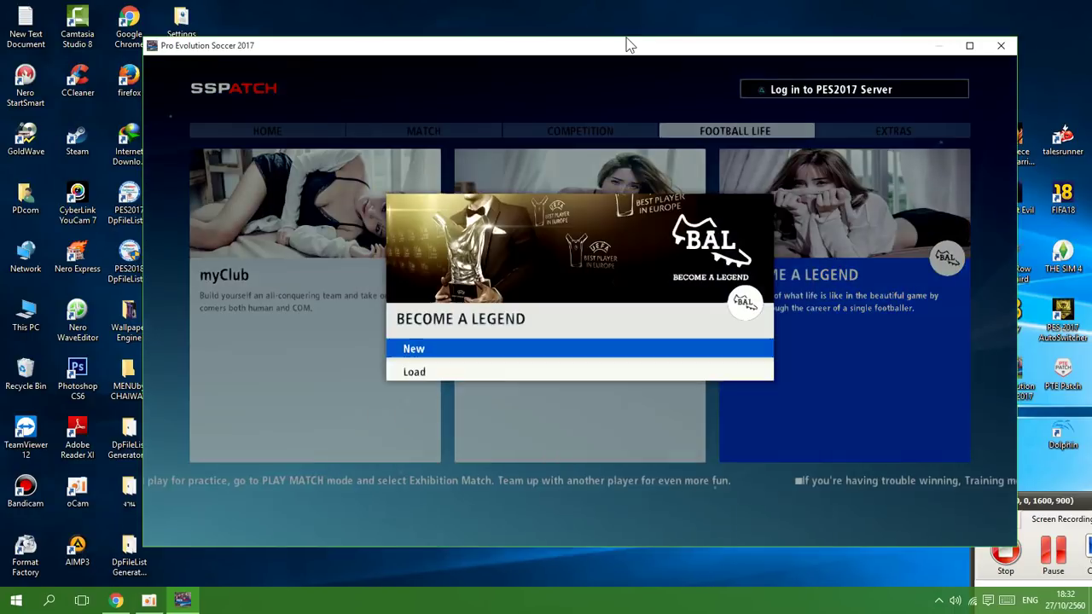
key("Down")
key("Return")
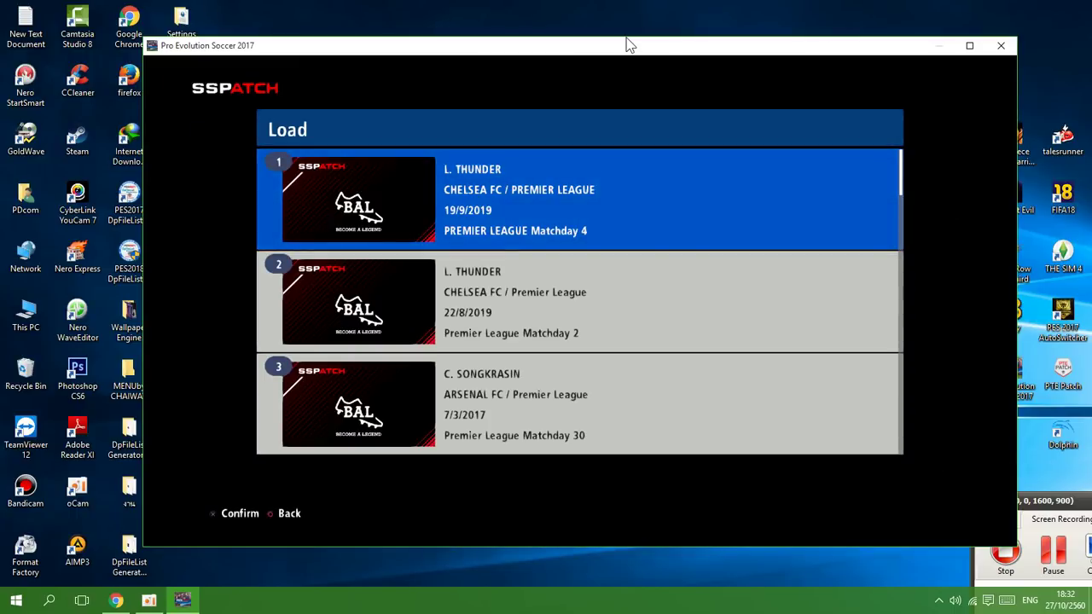
key("Return")
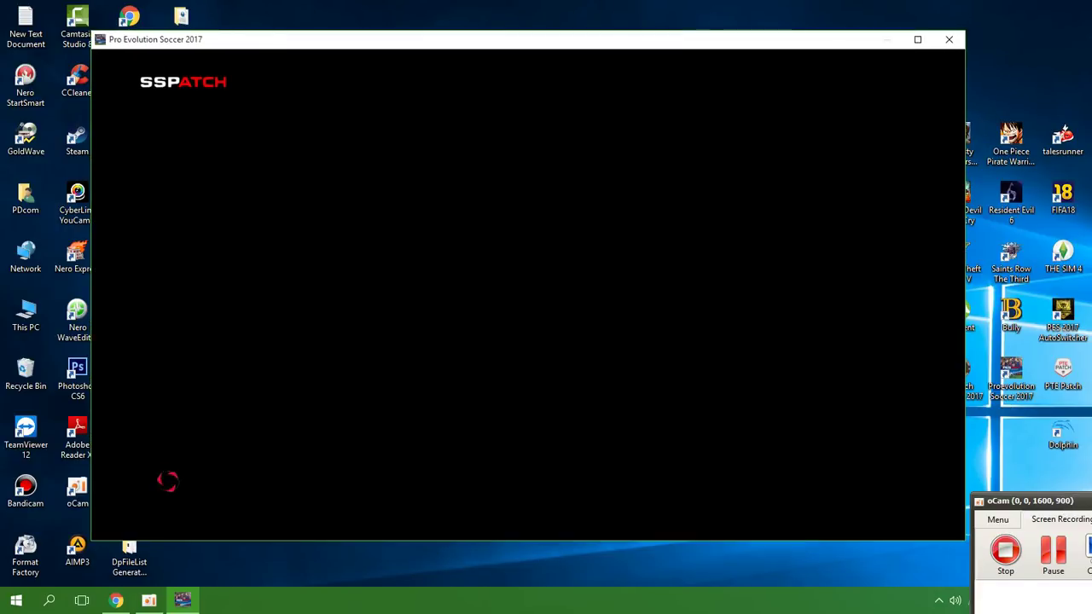
Look over the Forward Time and Player Menu entries of the Chelsea FC Become a Legend menu
left_click_drag(1064, 505, 874, 313)
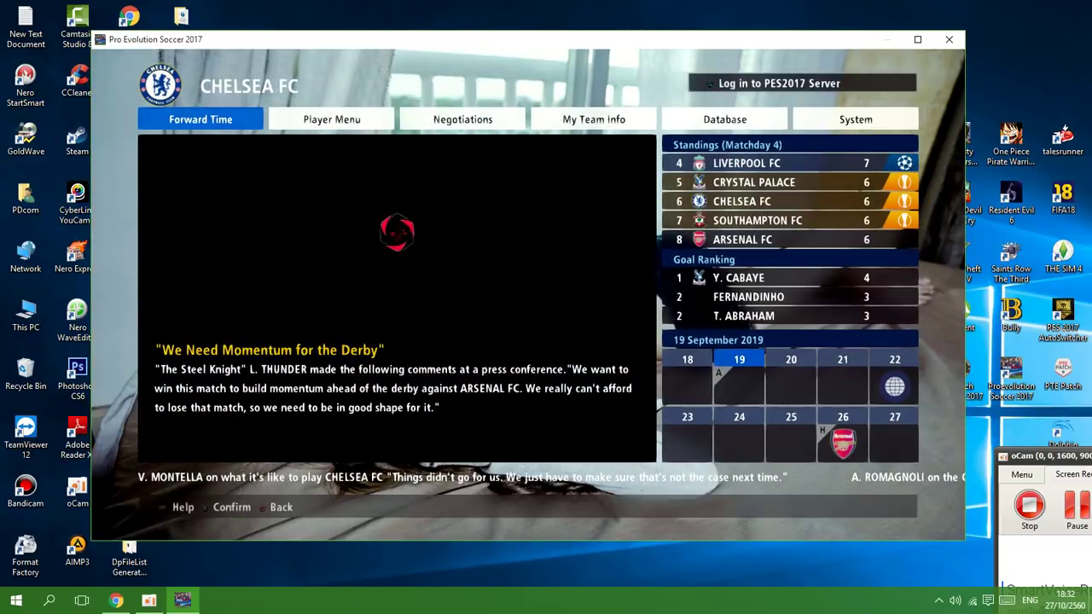
key("Right")
key("Left")
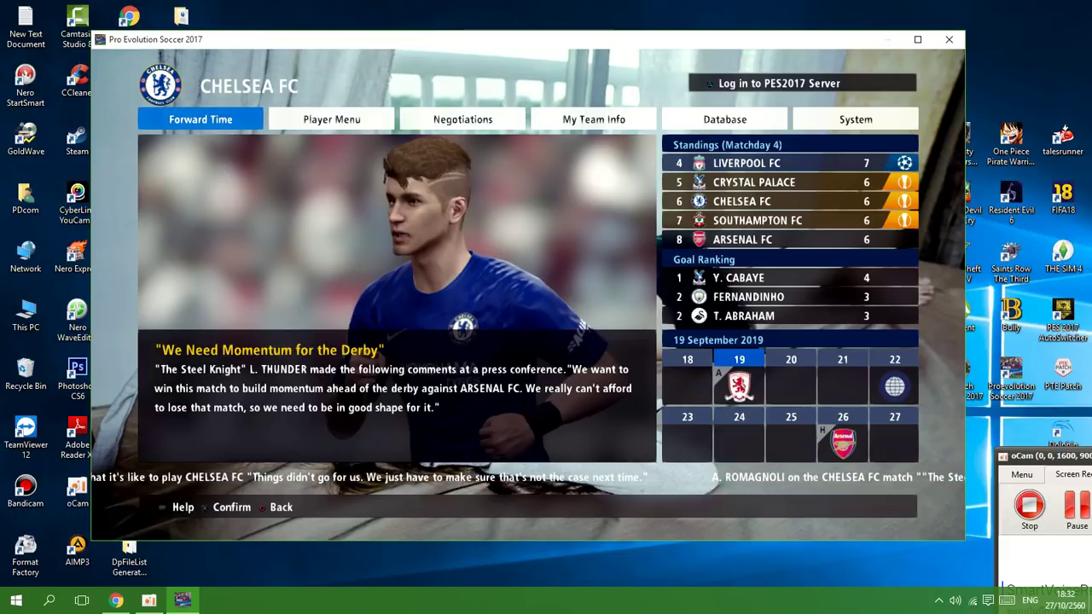
key("Right")
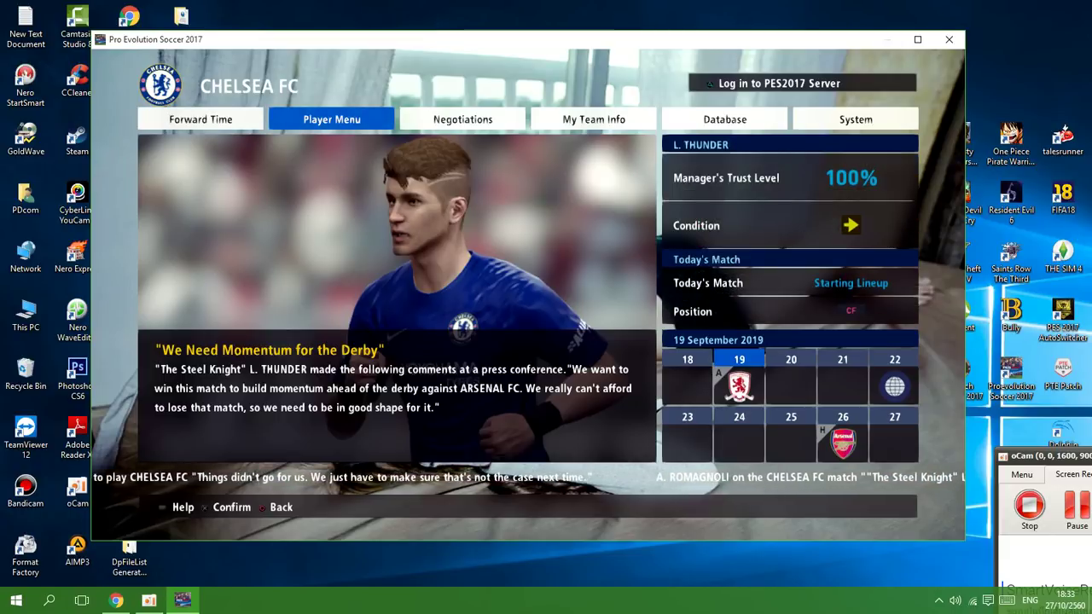
key("Left")
key("Right")
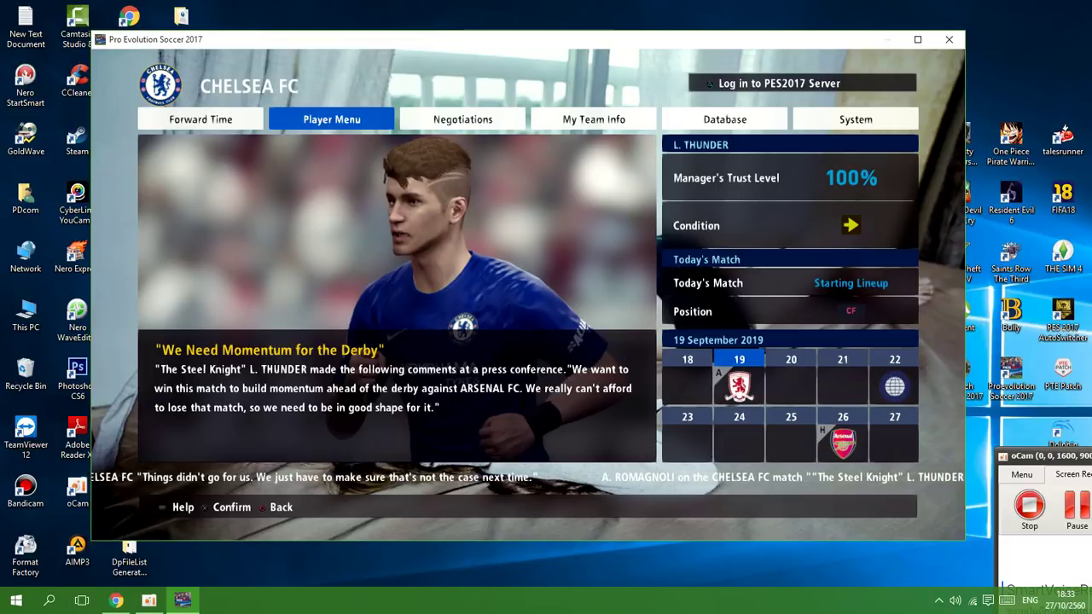
key("Left")
key("Return")
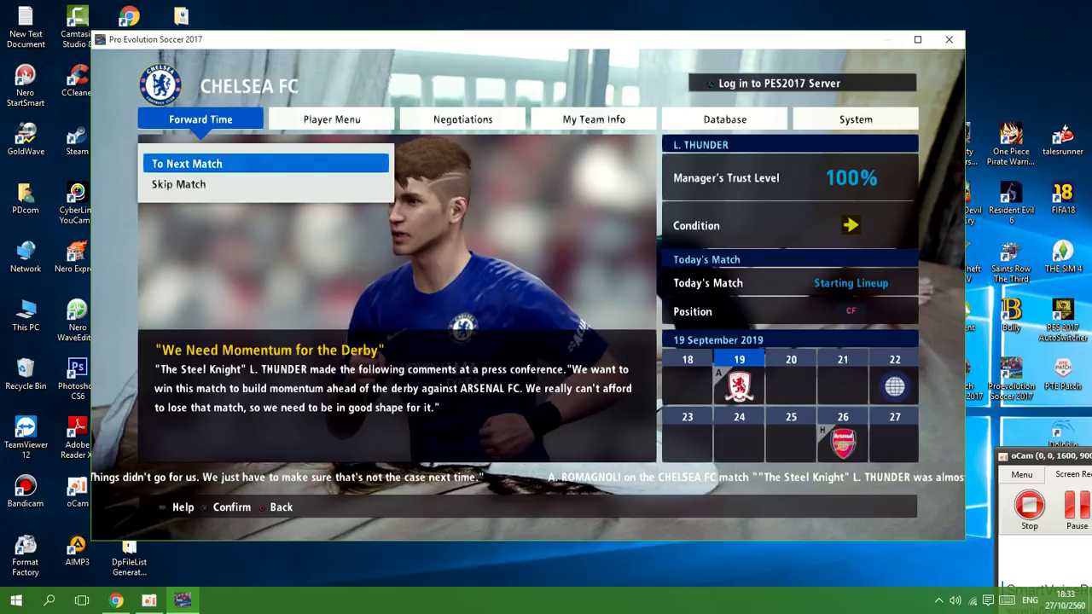
key("Right")
key("Left")
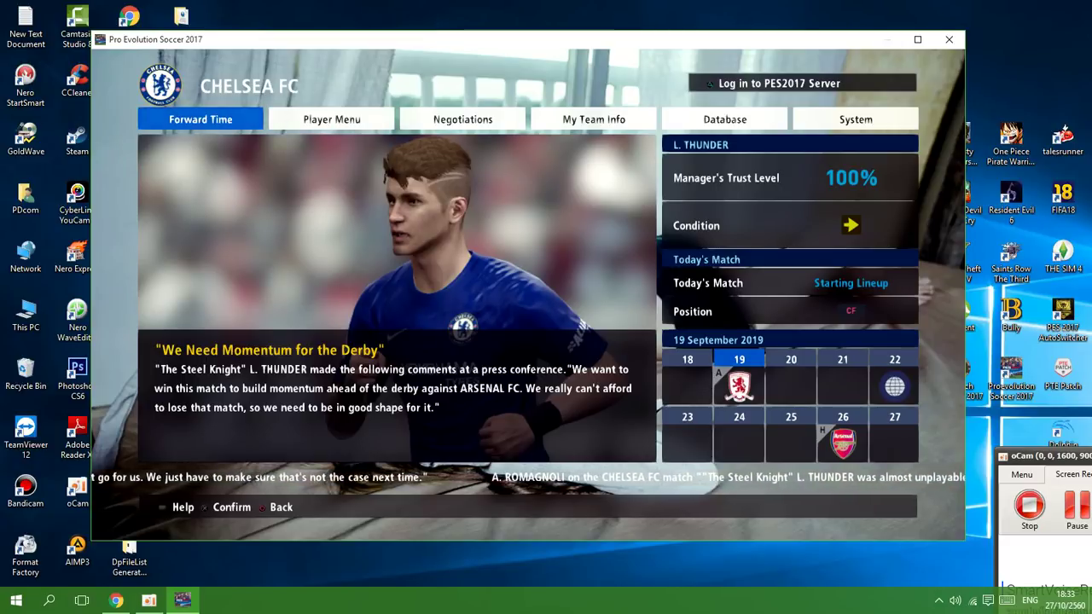
Proceed to the next match from Forward Time and return to the Chelsea FC menu
key("Return")
key("Return")
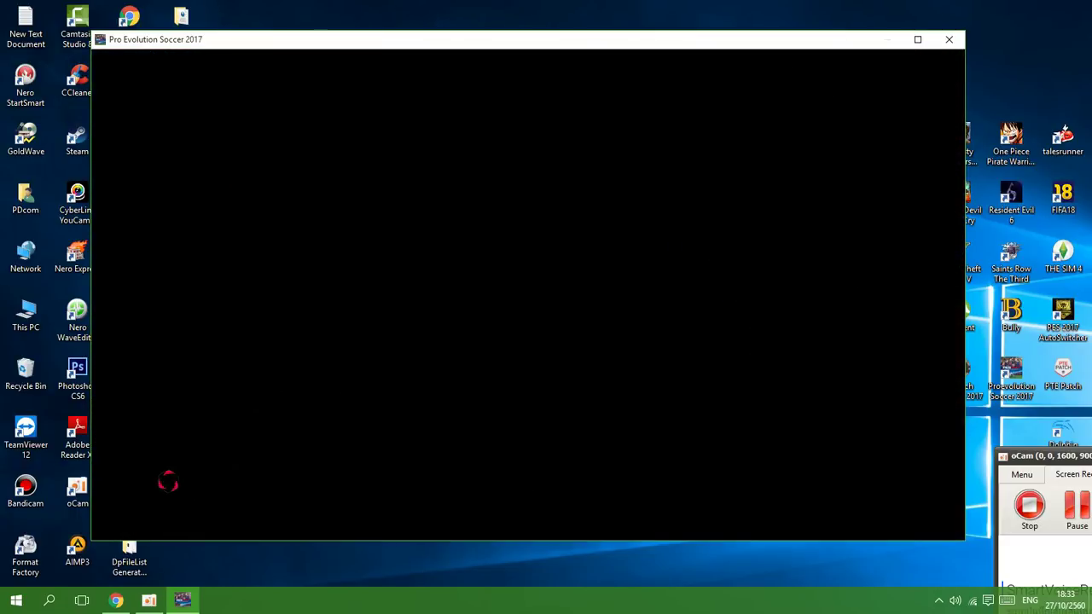
key("Return")
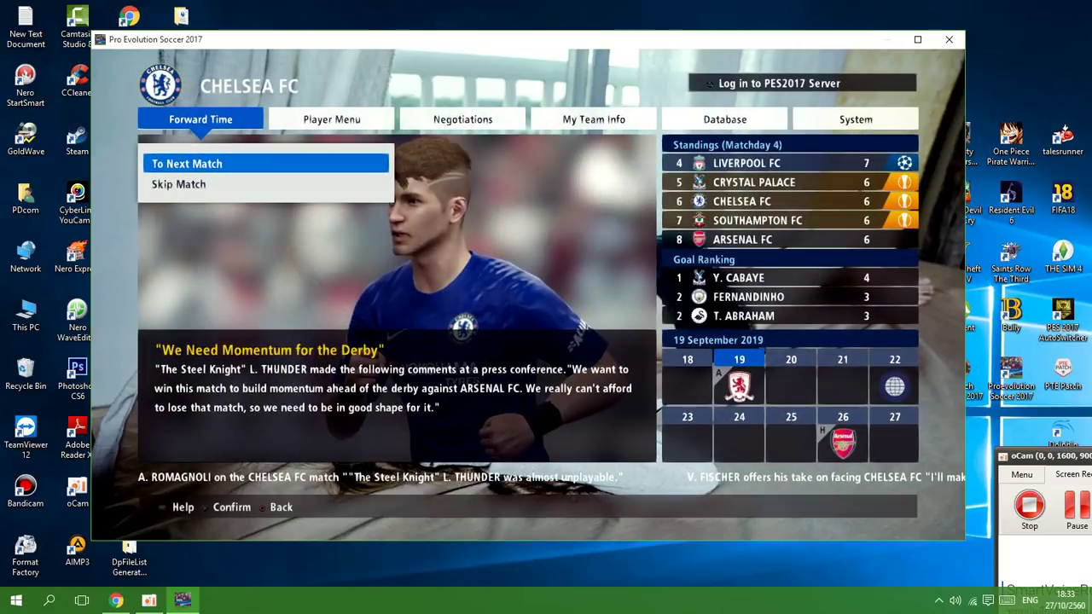
View the September 2019 match schedule from My Team Info
key("Right")
key("Right")
key("Right")
key("Left")
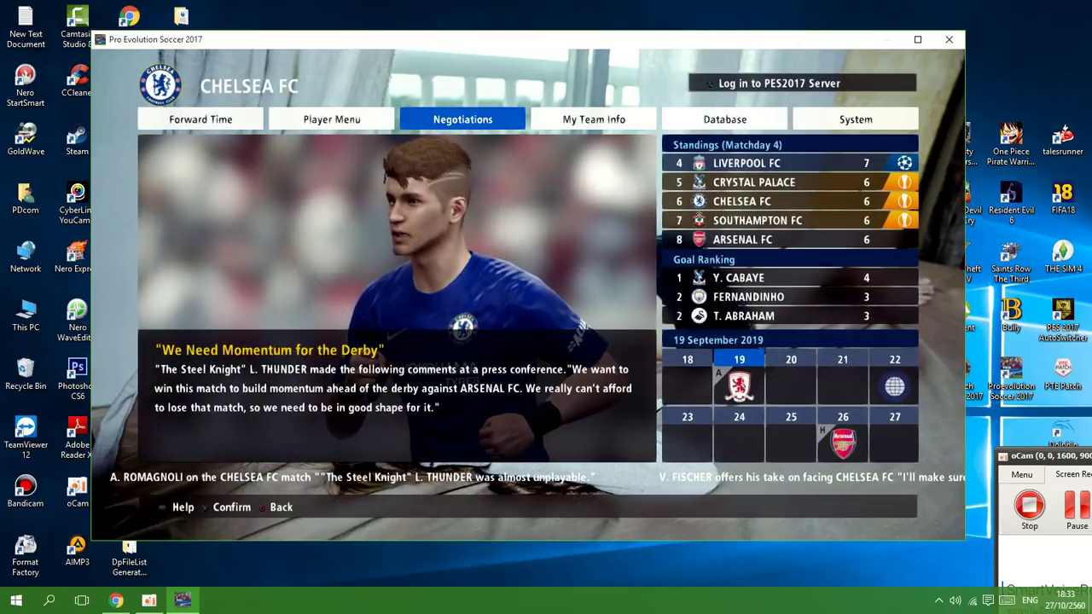
key("Return")
key("Right")
key("Return")
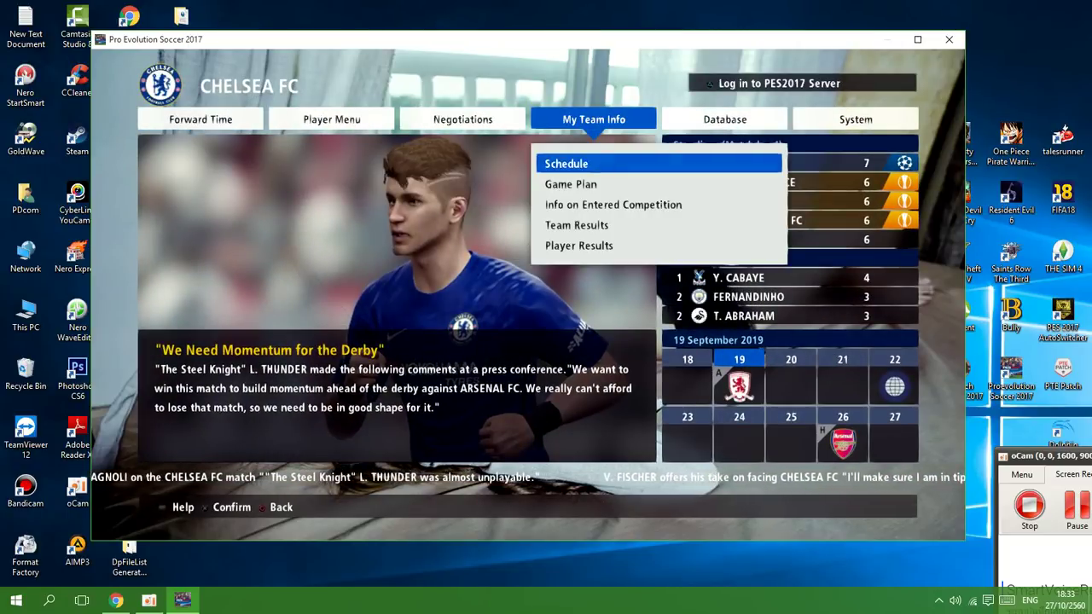
key("Return")
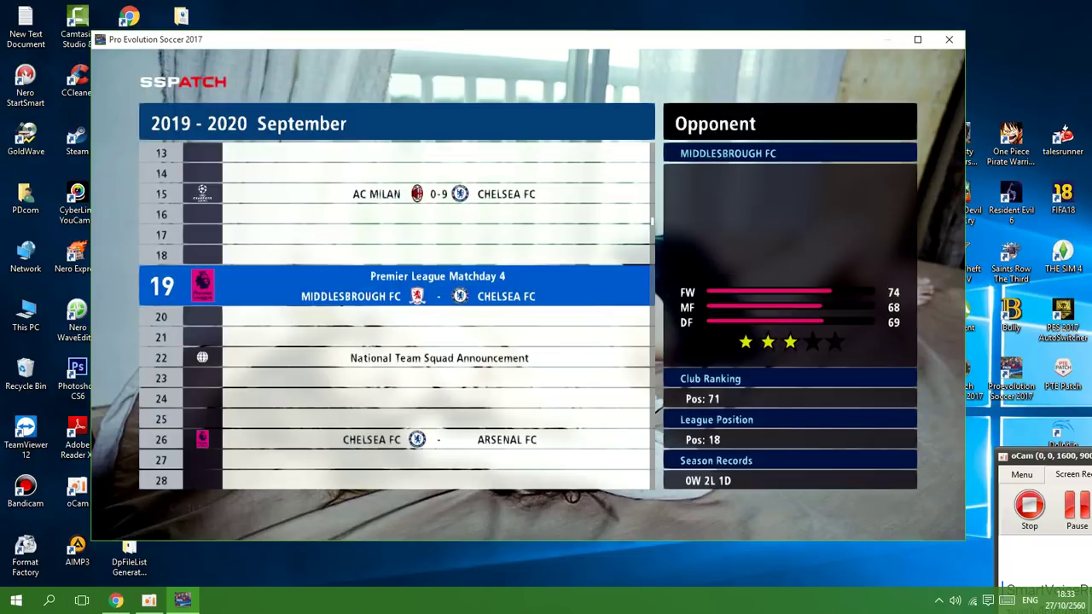
key("Return")
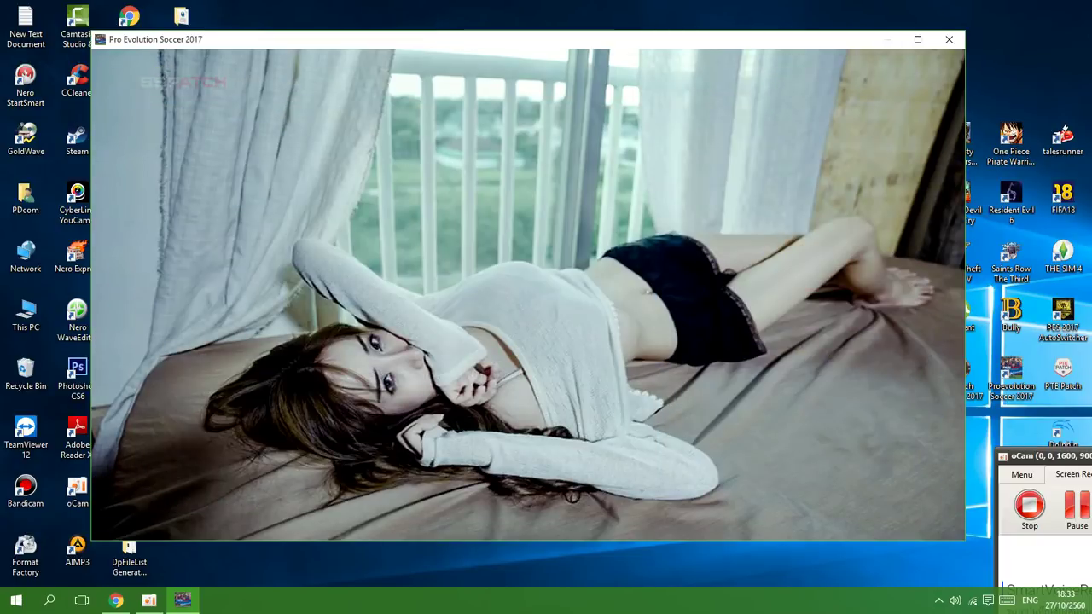
Leave Become a Legend without saving and return to the top menu
key("Escape")
key("Escape")
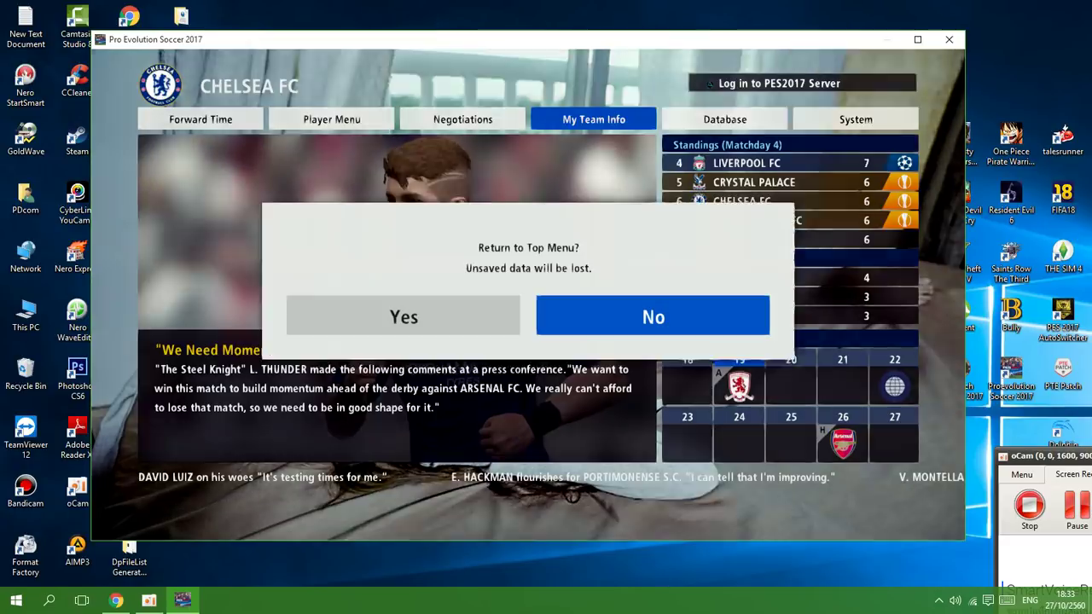
key("Left")
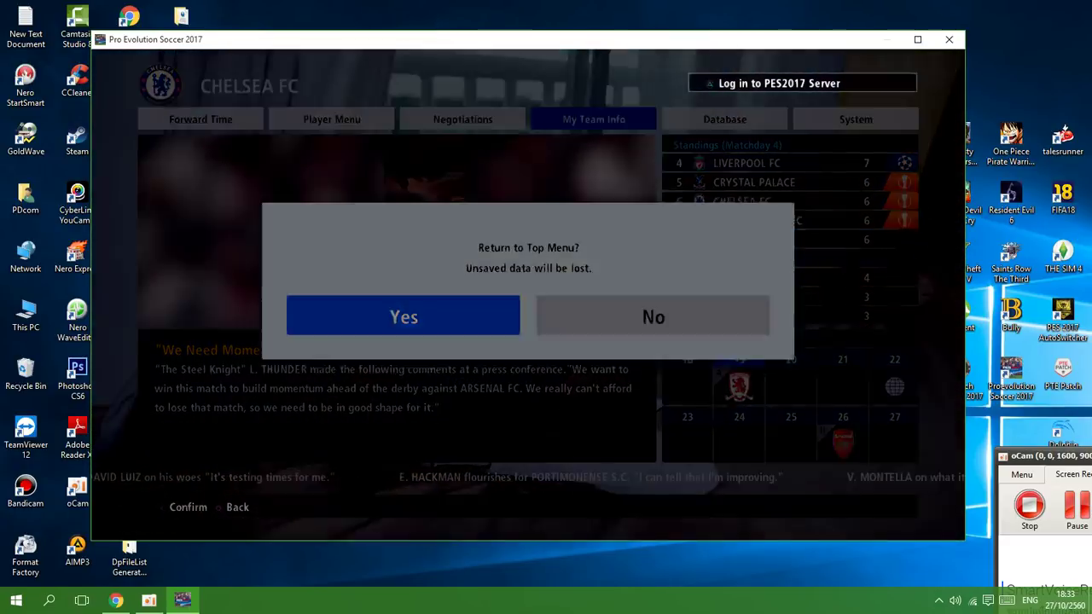
key("Return")
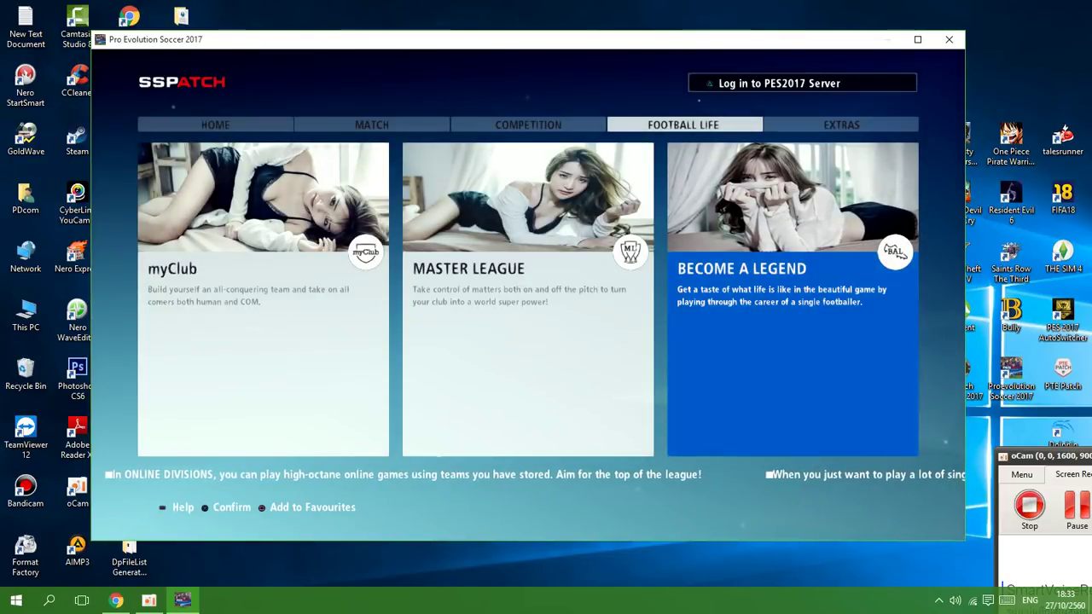
Look through the top menu's tile graphics from Football Life back through Competition and Match to Home
key("Left")
key("Left")
key("q")
key("Left")
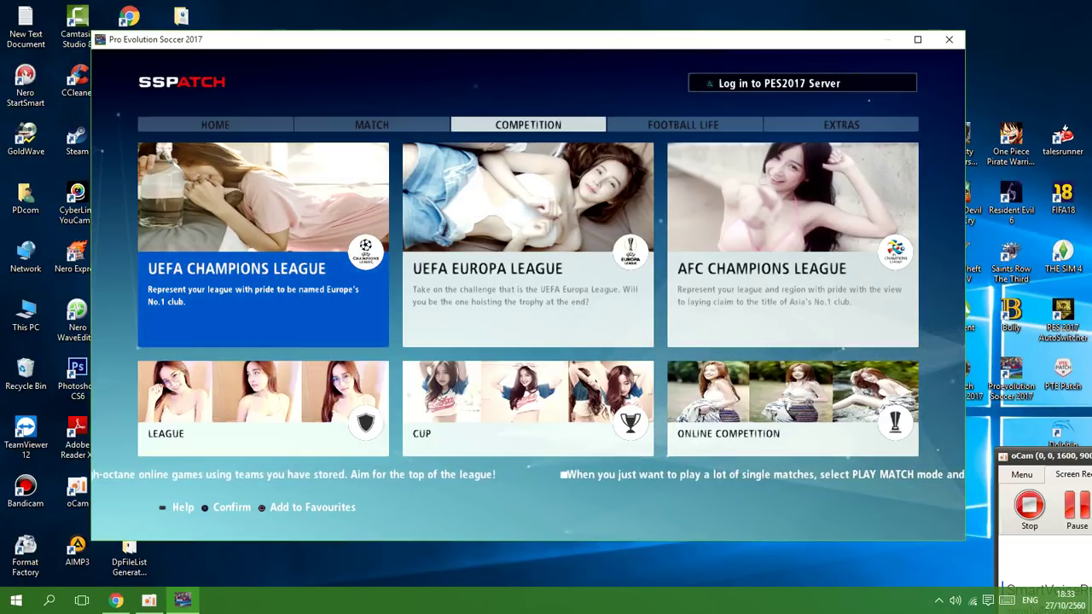
key("q")
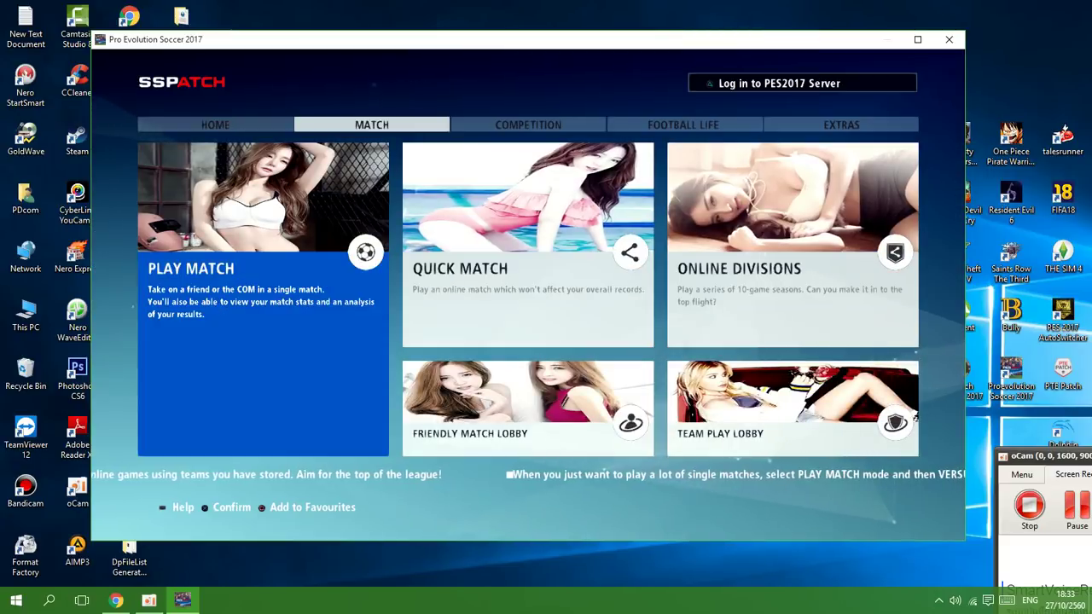
key("q")
key("q")
key("e")
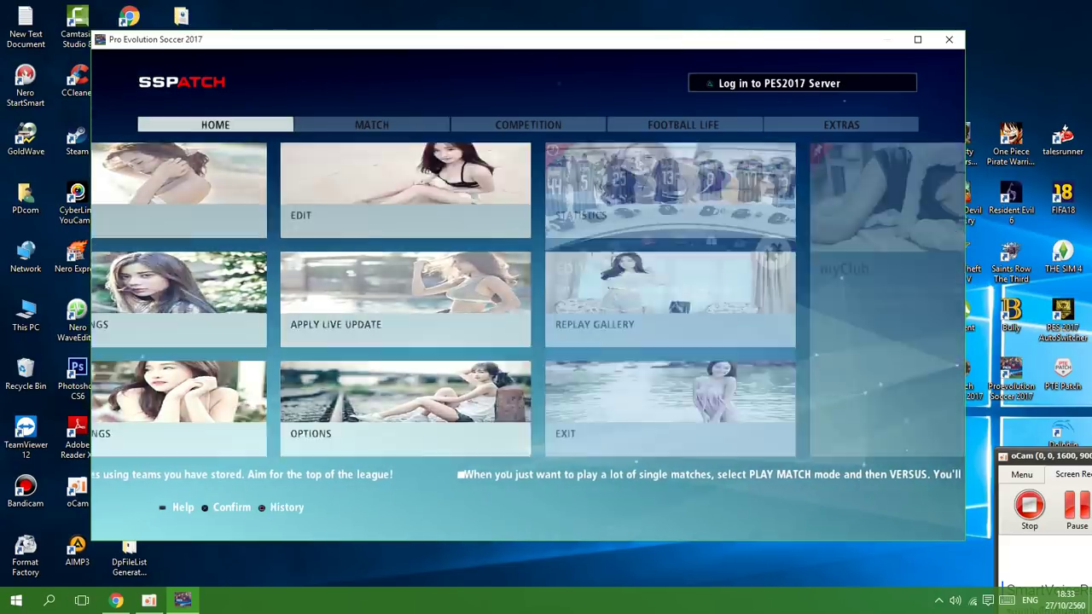
key("e")
key("q")
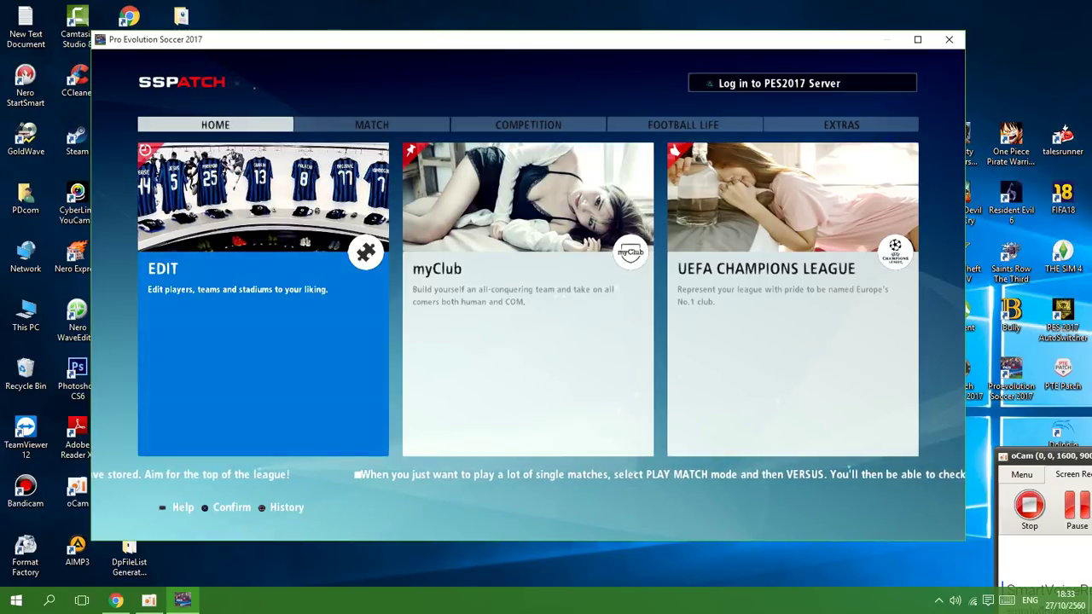
Review the tile graphics on the Home and Match pages again and move on to the Competition page
key("Right")
key("Right")
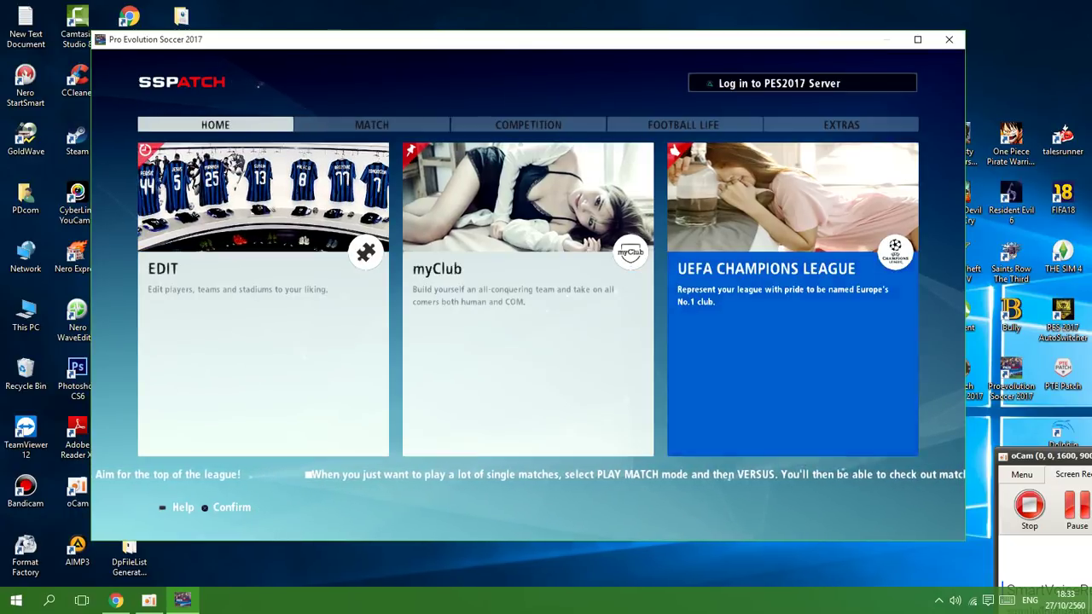
key("e")
key("Right")
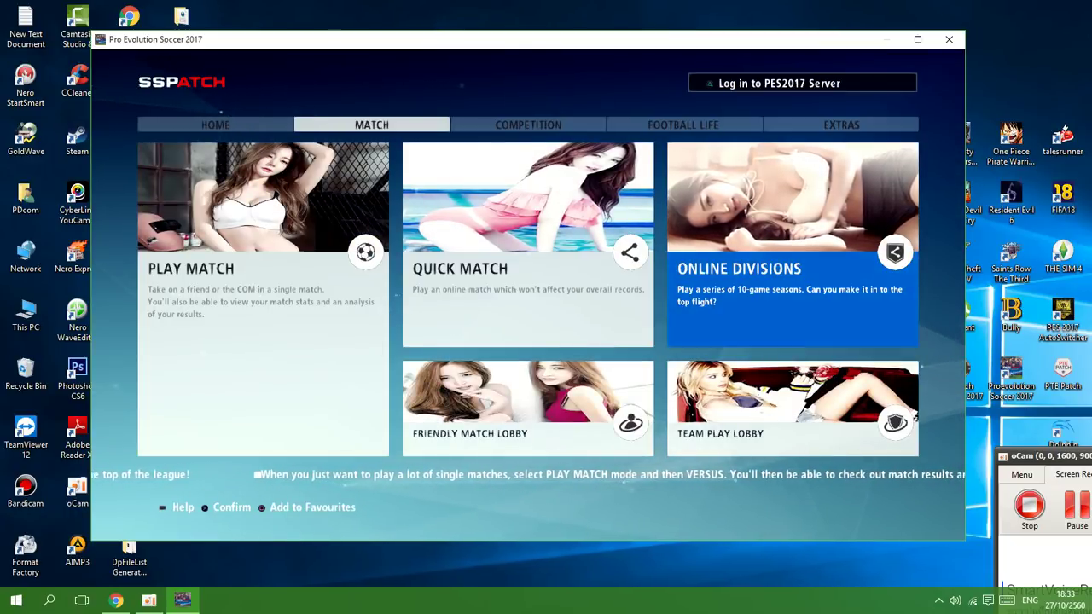
key("Left")
key("q")
key("Left")
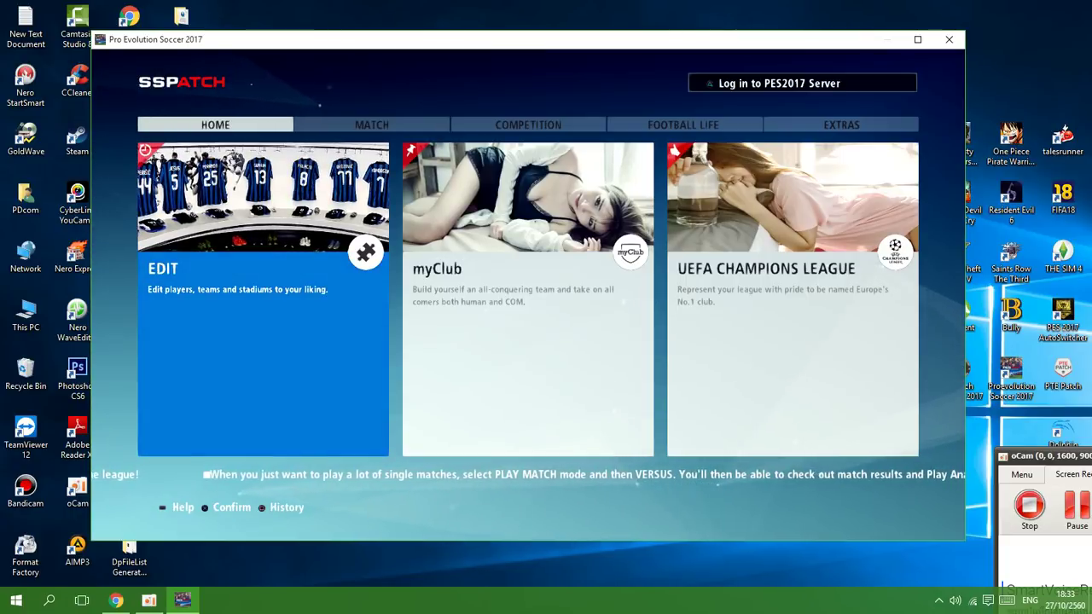
key("Right")
key("e")
key("Right")
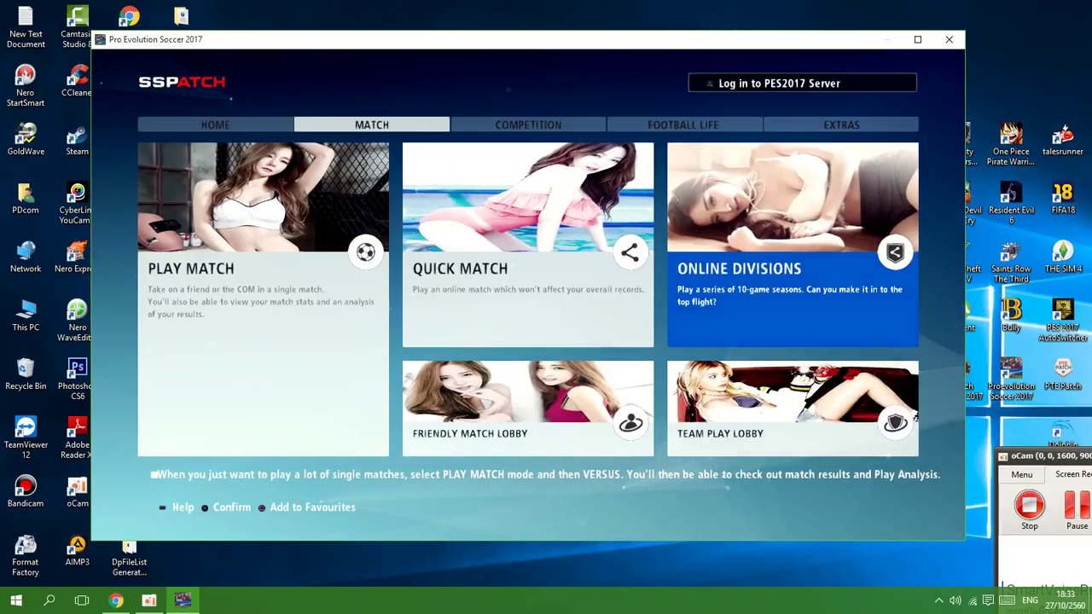
key("e")
key("Right")
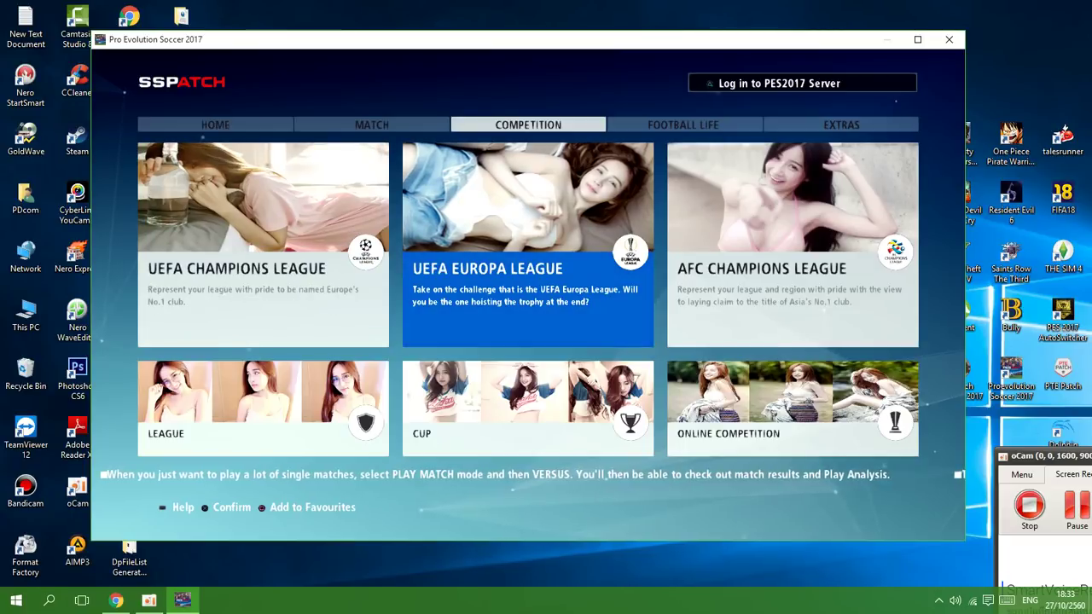